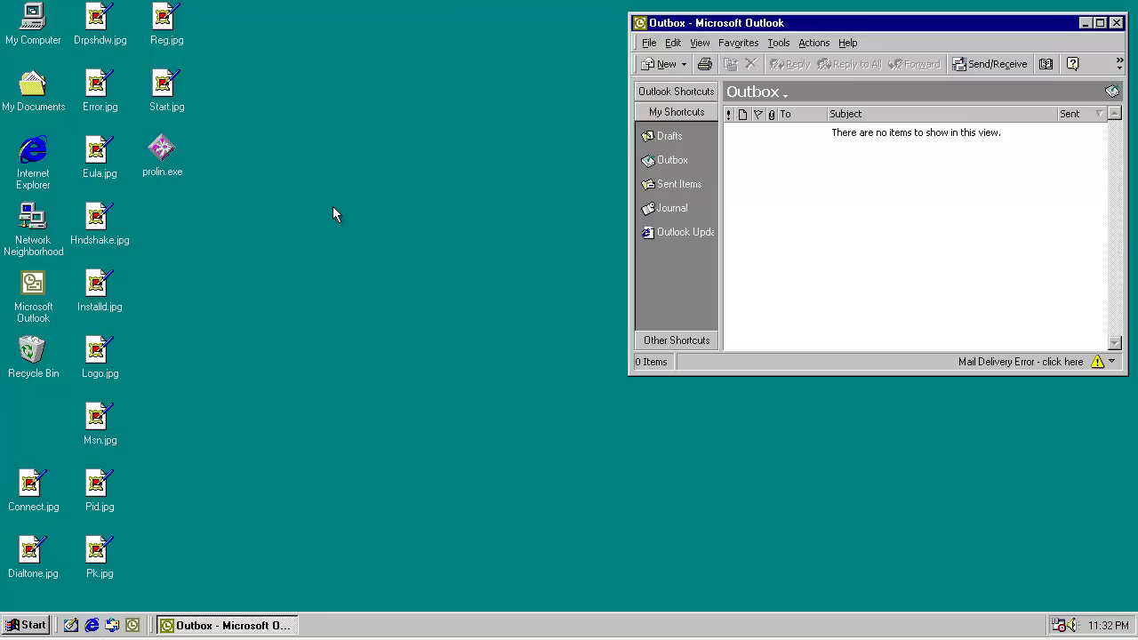
Step: Preview Eula.jpg and Start.jpg from the desktop in Internet Explorer, closing each window
click(255, 268)
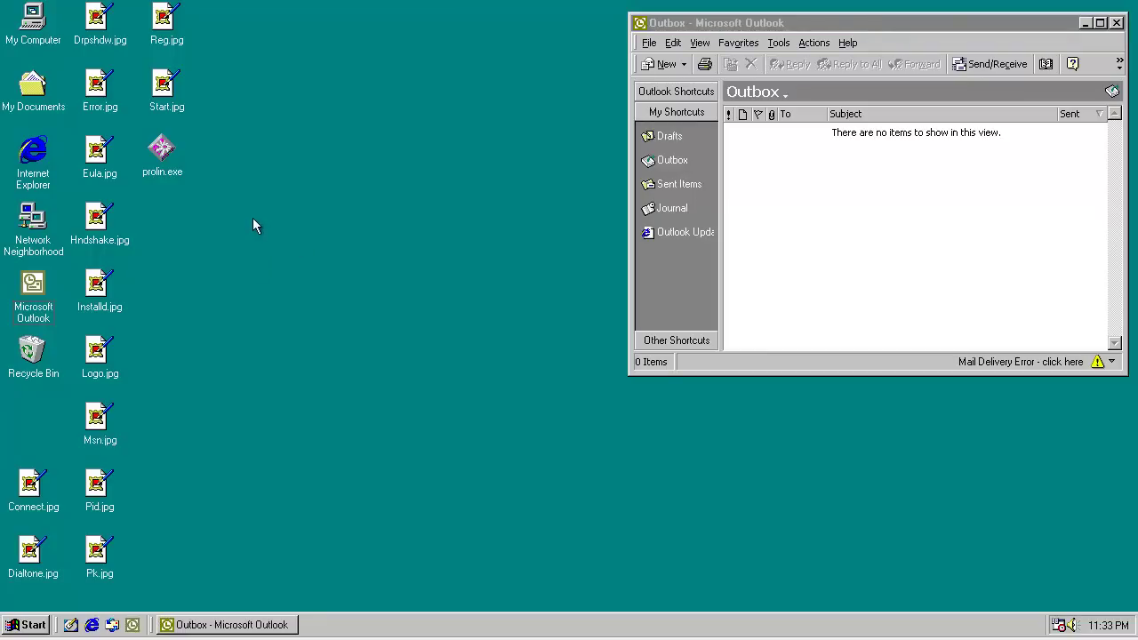
double_click(100, 153)
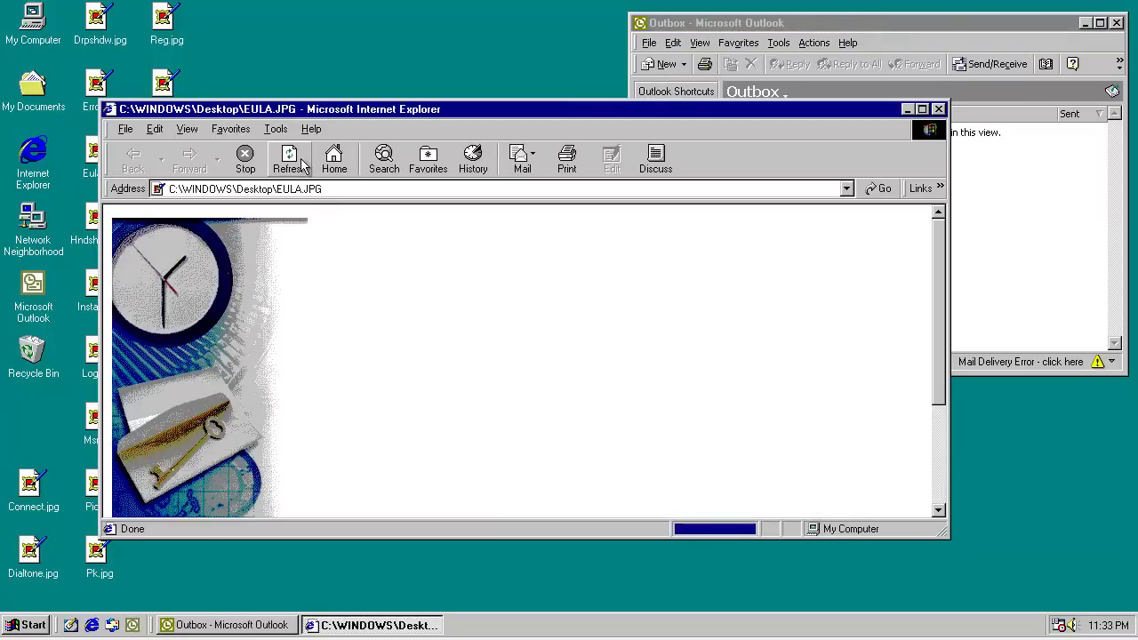
click(938, 110)
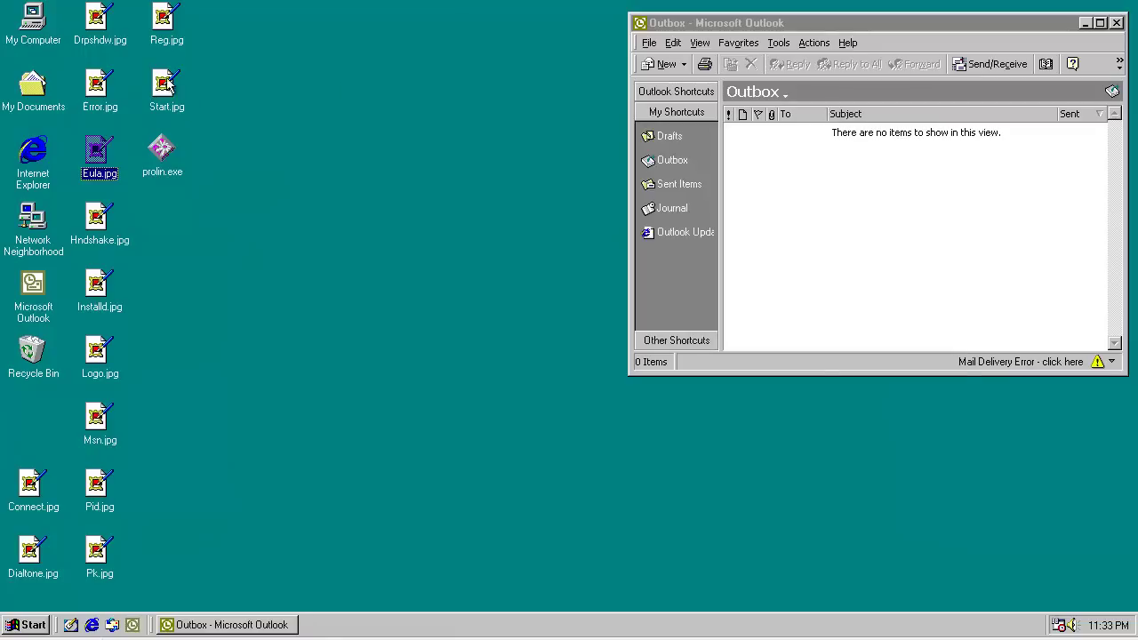
double_click(163, 86)
click(957, 129)
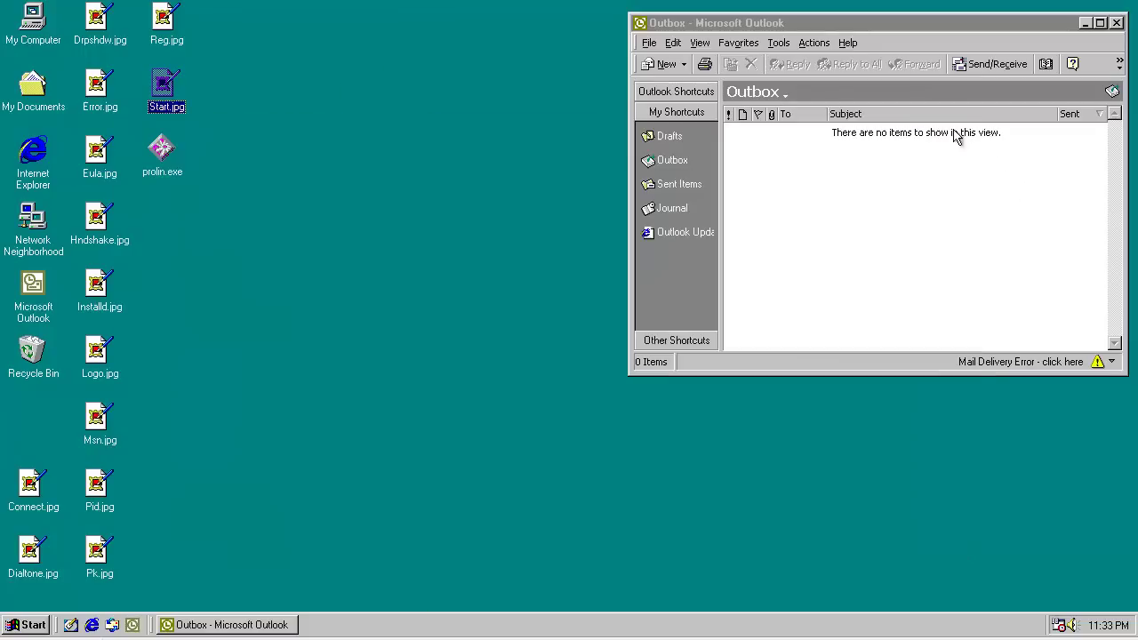
Step: Preview Drpshdw.jpg and Msn.jpg in Internet Explorer, closing each afterwards
double_click(99, 35)
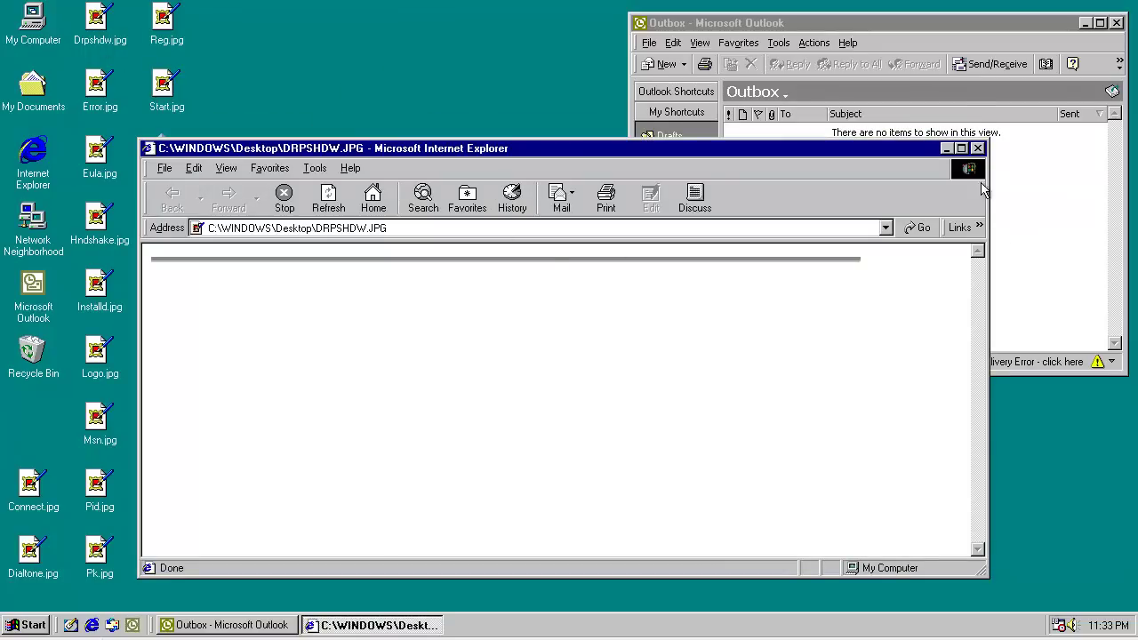
click(977, 147)
double_click(105, 432)
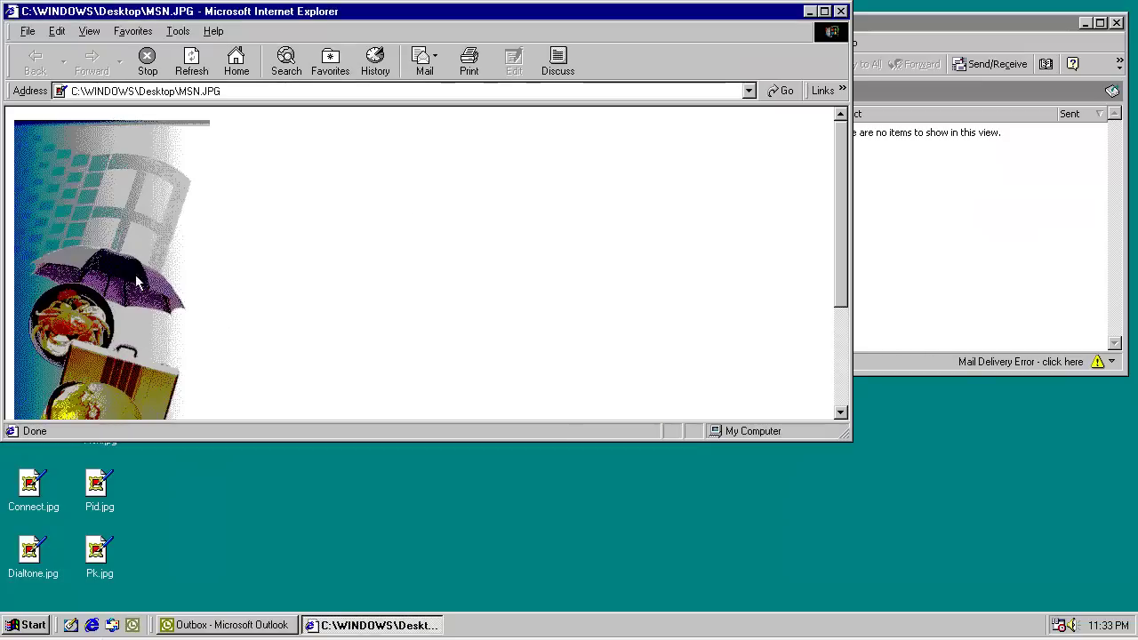
scroll(188, 286, down, 2)
click(840, 11)
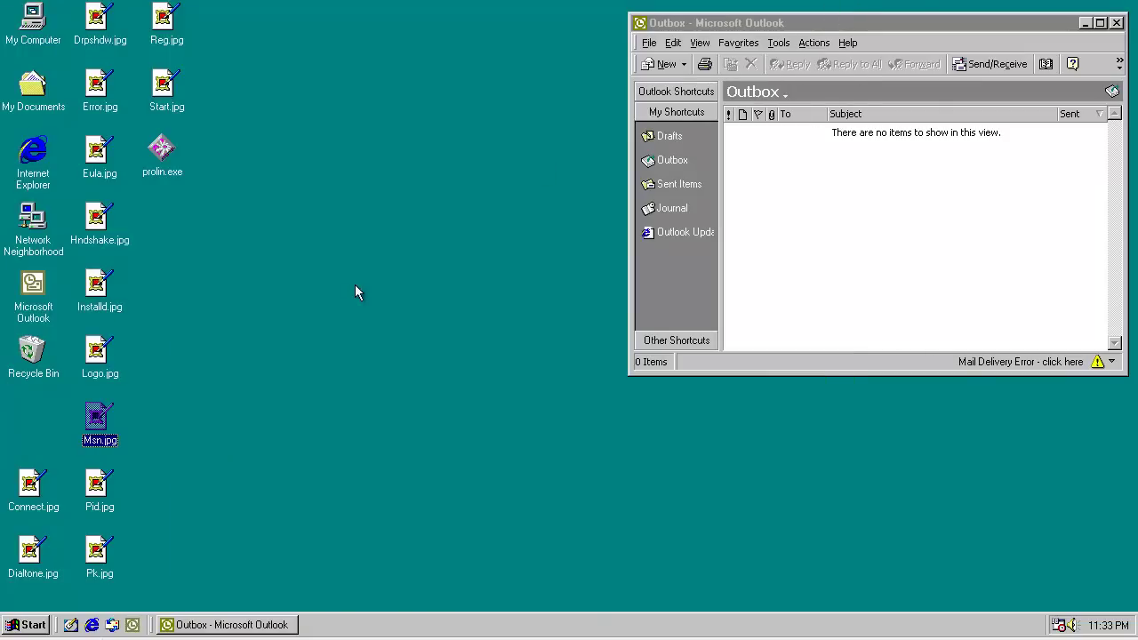
Step: Run prolin.exe from the desktop and deselect its icon
double_click(164, 153)
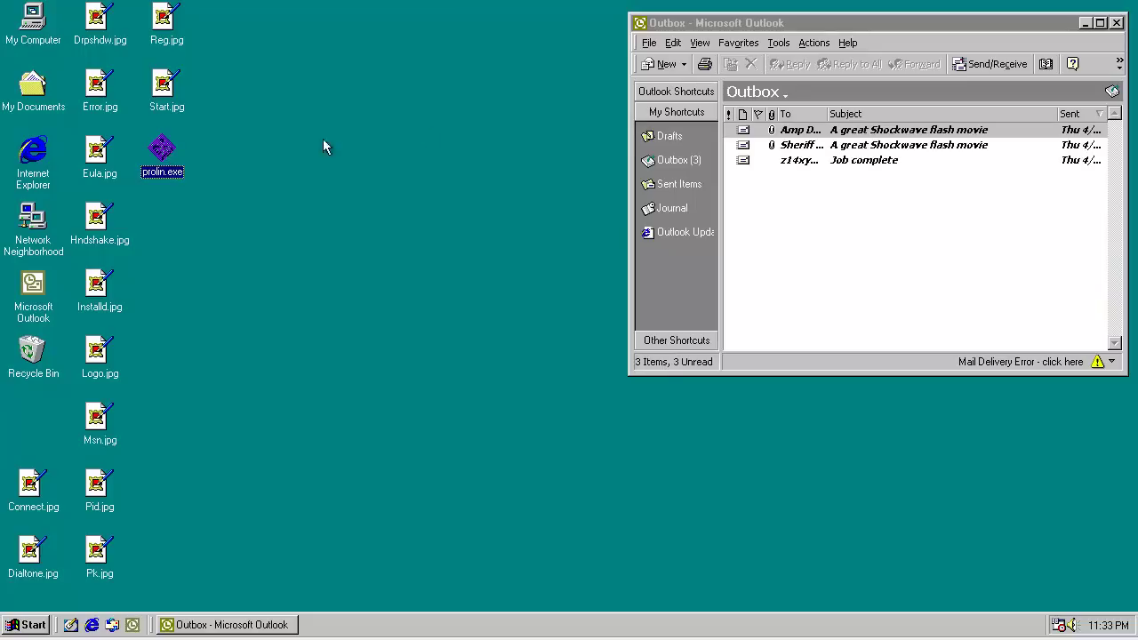
click(399, 185)
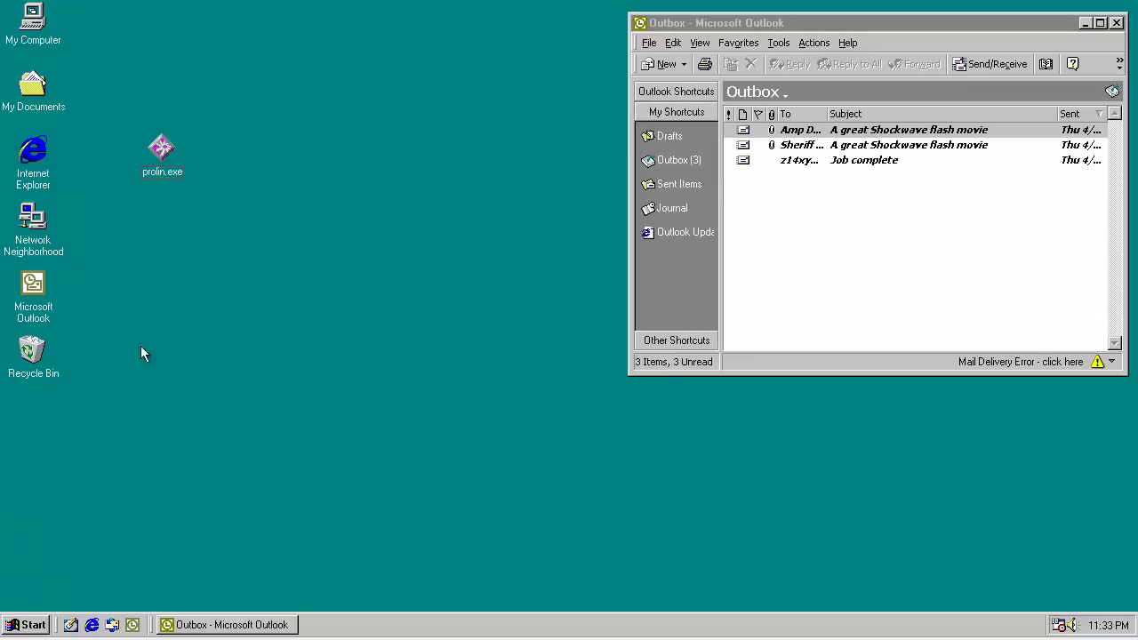
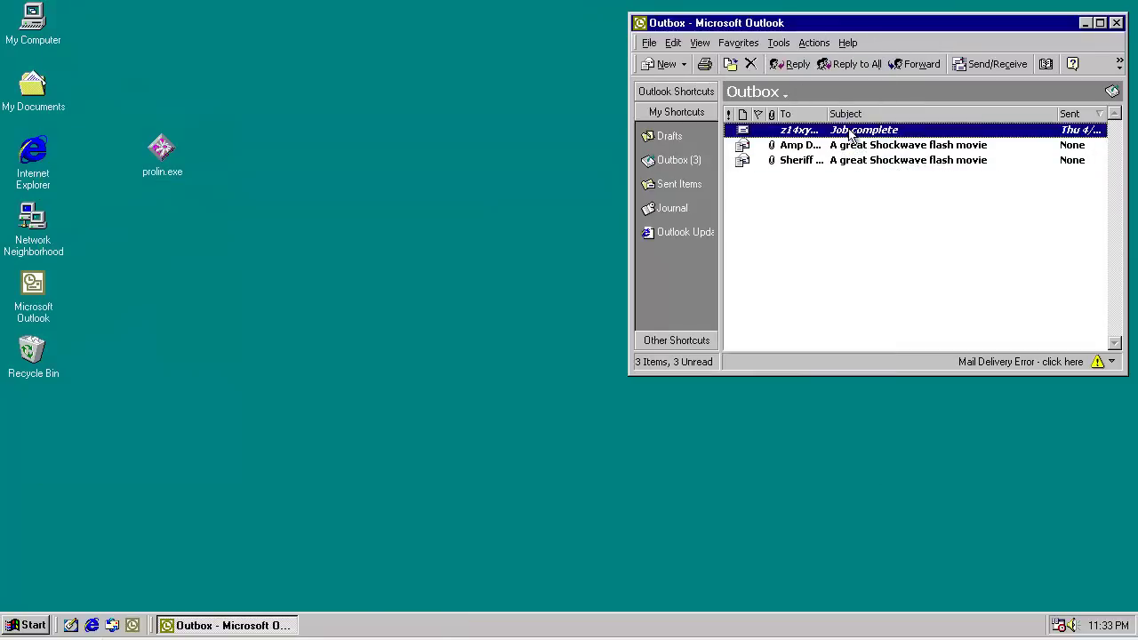
Step: Open the unsent 'Job complete' Outbox message to read its body, 'Got yet another idiot'
double_click(849, 131)
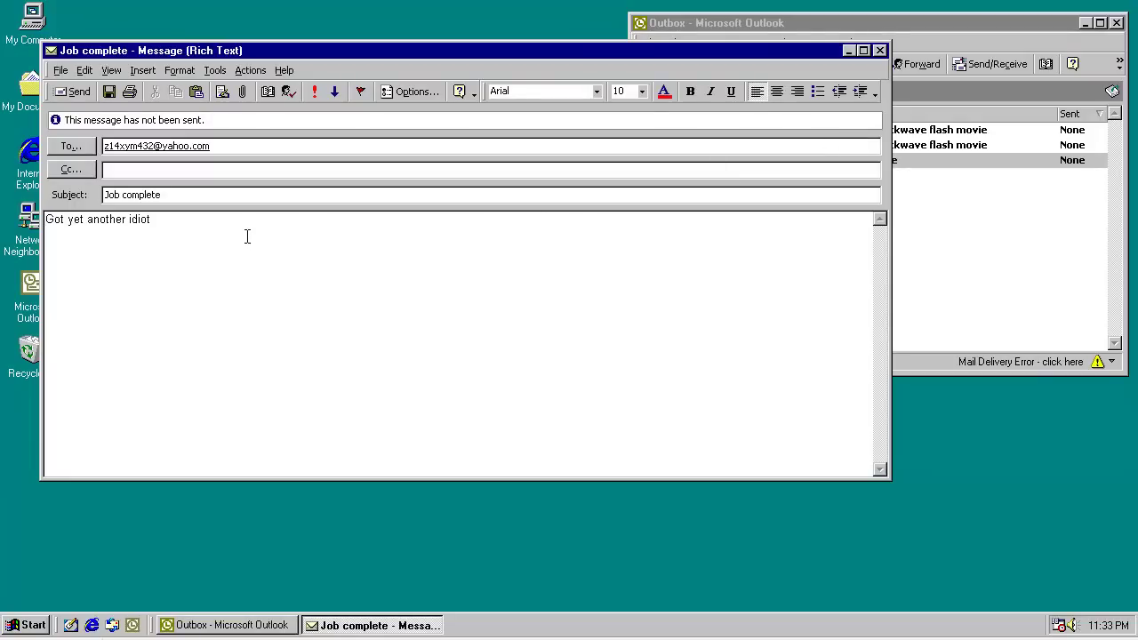
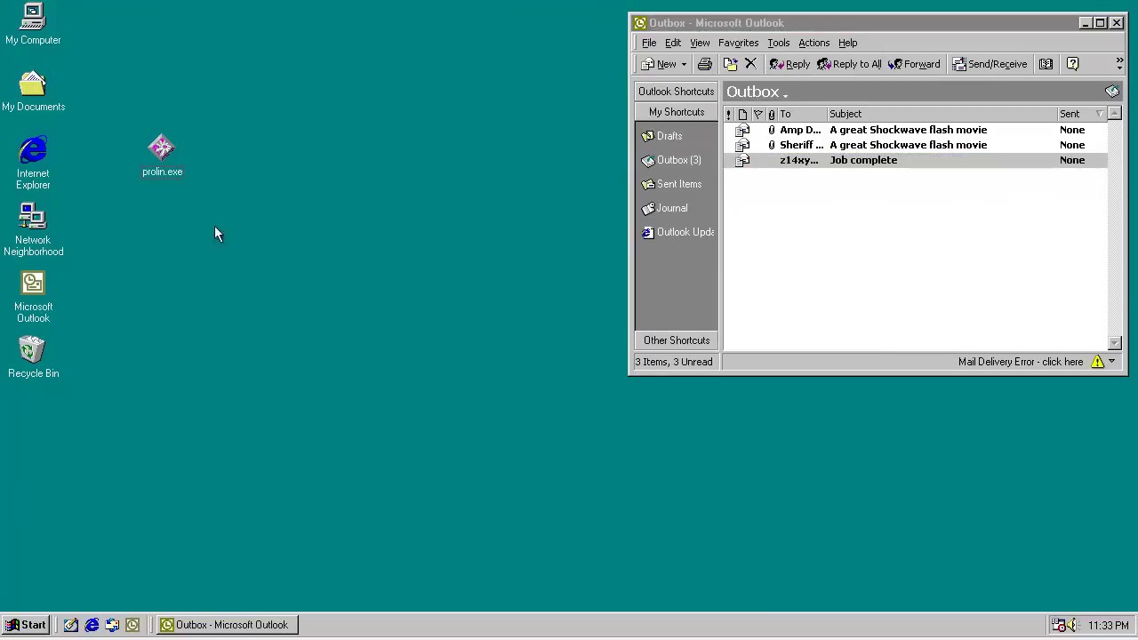
Step: Open the C: drive from My Computer and enlarge its window
double_click(52, 33)
click(222, 155)
double_click(221, 155)
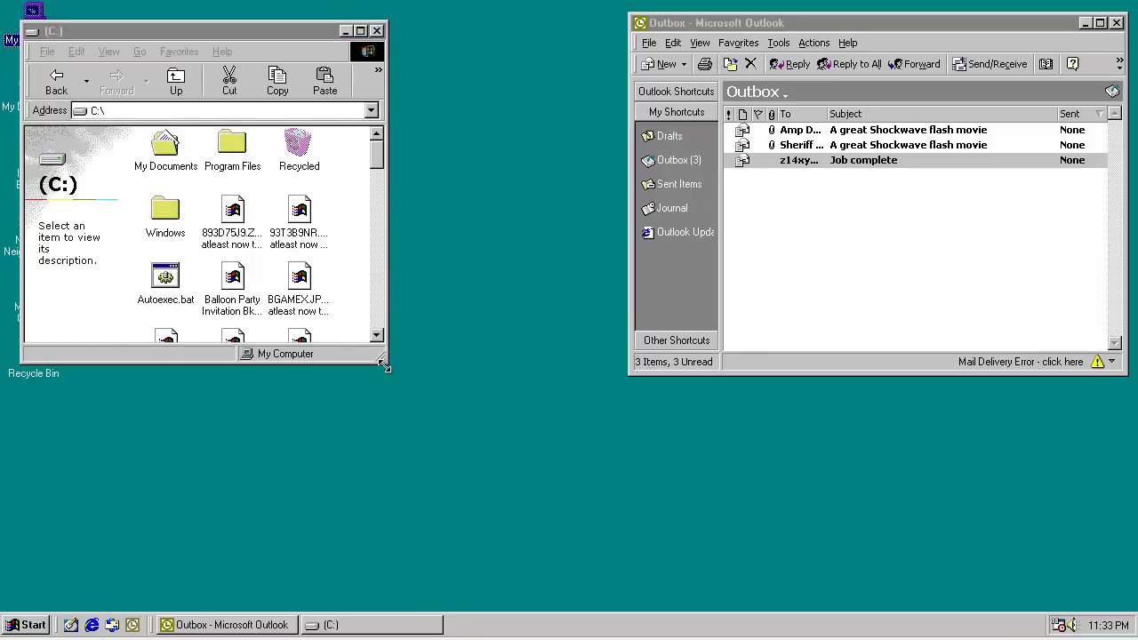
drag(384, 360, 567, 498)
Step: Inspect the renamed BGCC.JPG file's details and scroll through the C: file list
click(494, 215)
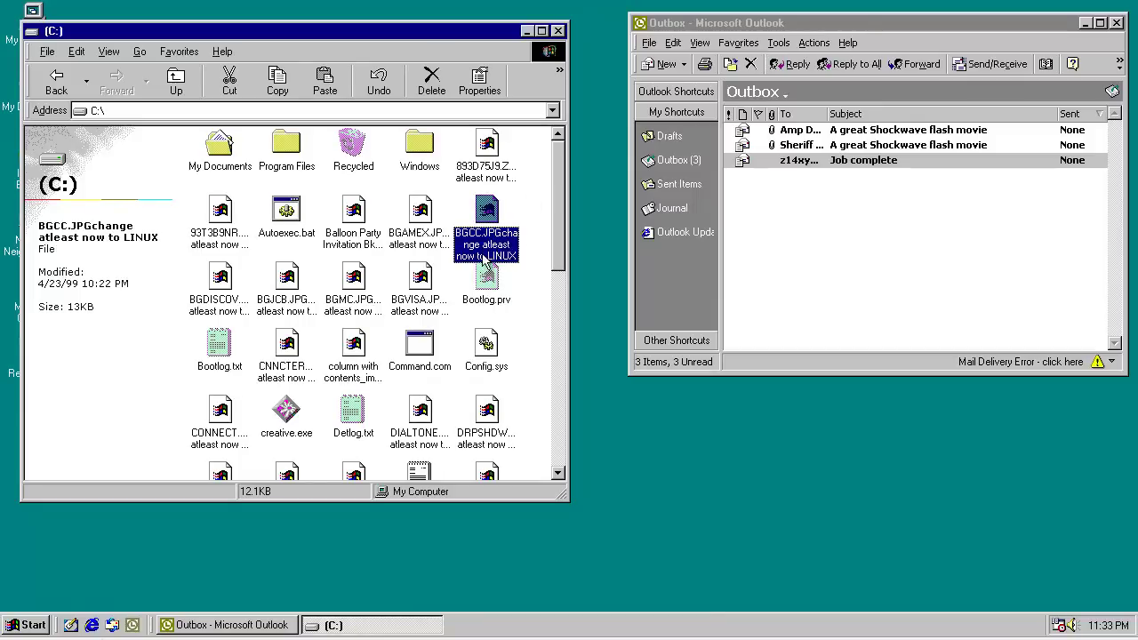
click(540, 221)
scroll(540, 221, down, 3)
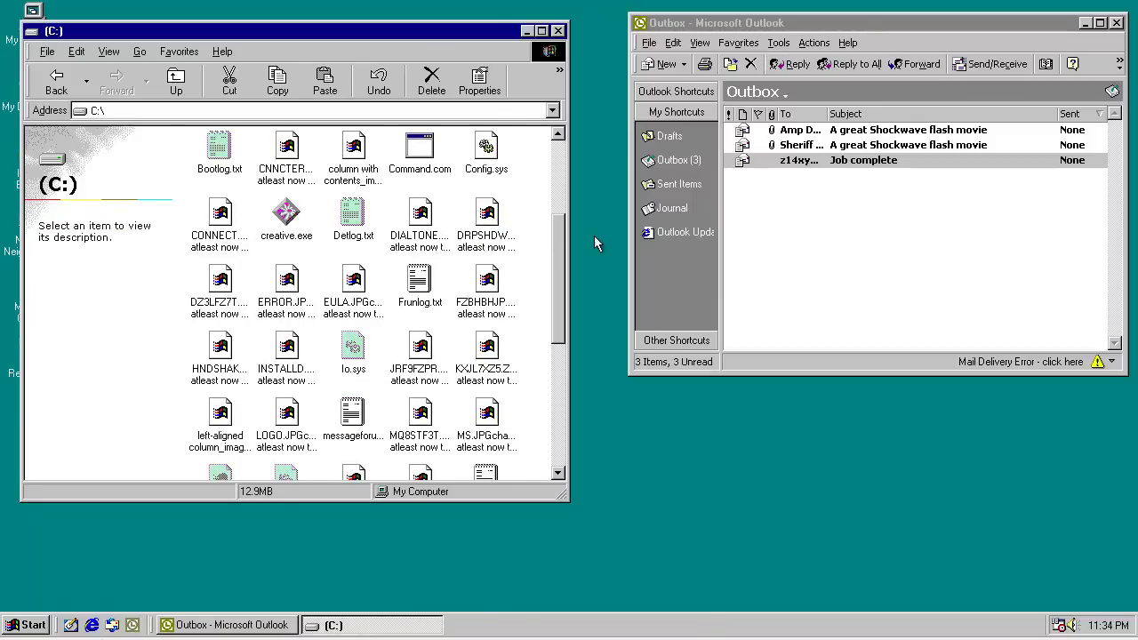
scroll(591, 267, down, 2)
scroll(558, 272, down, 3)
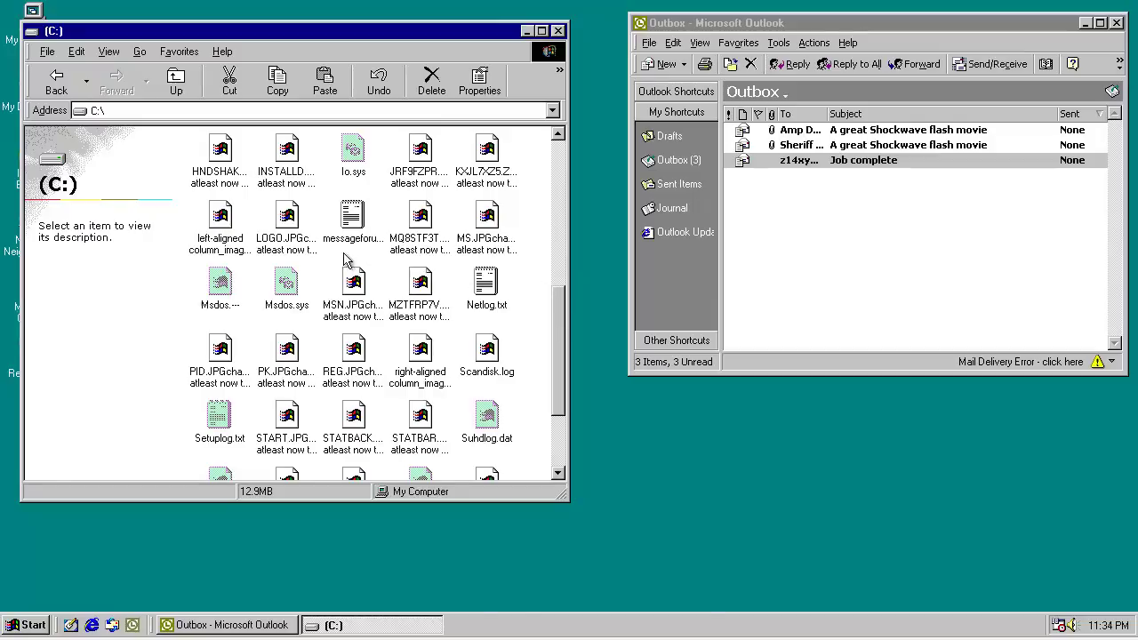
double_click(351, 218)
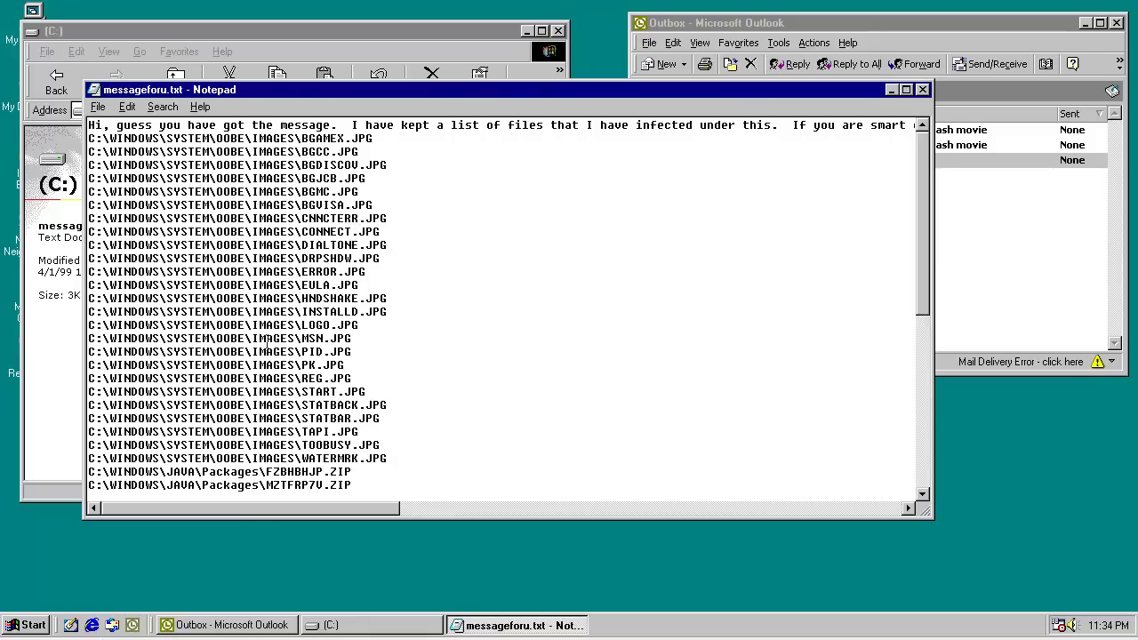
drag(212, 509, 129, 500)
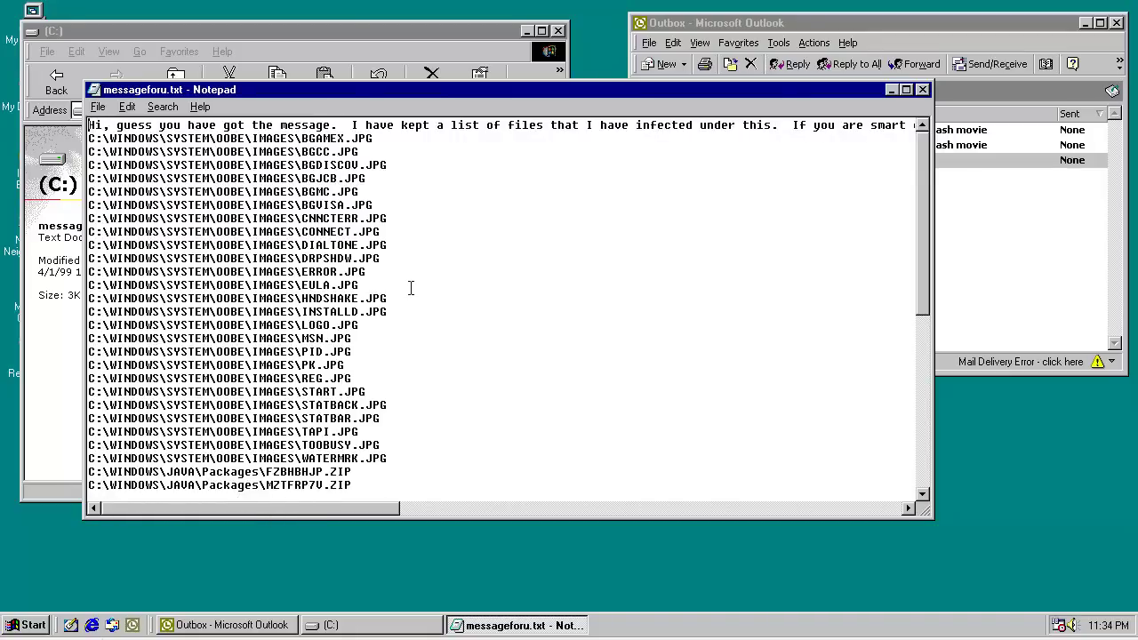
scroll(411, 287, down, 9)
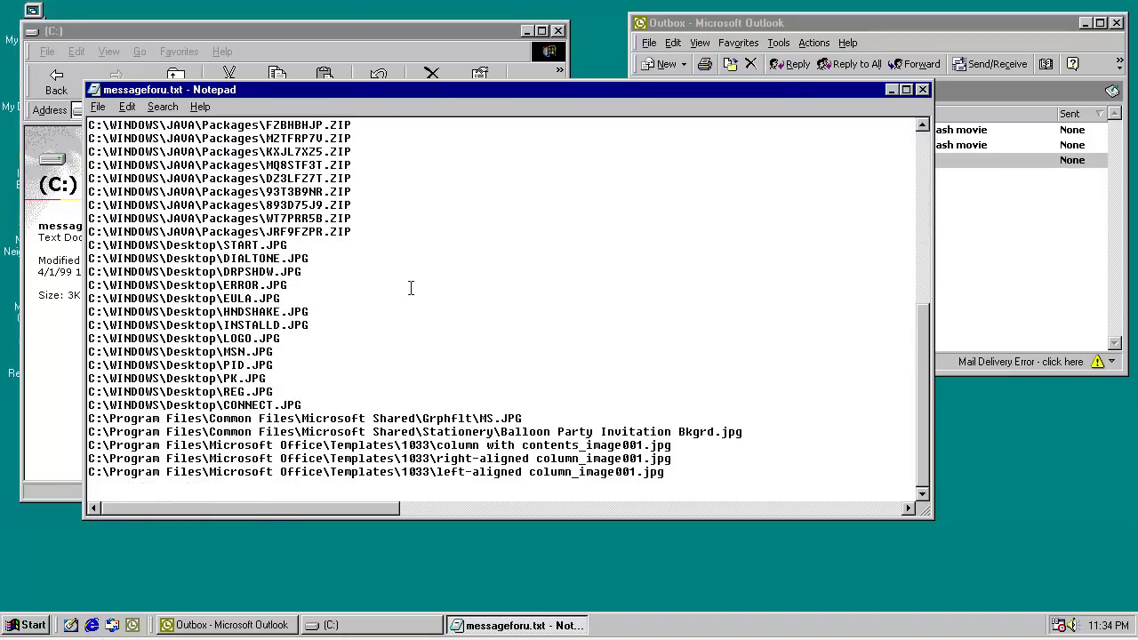
scroll(429, 324, up, 9)
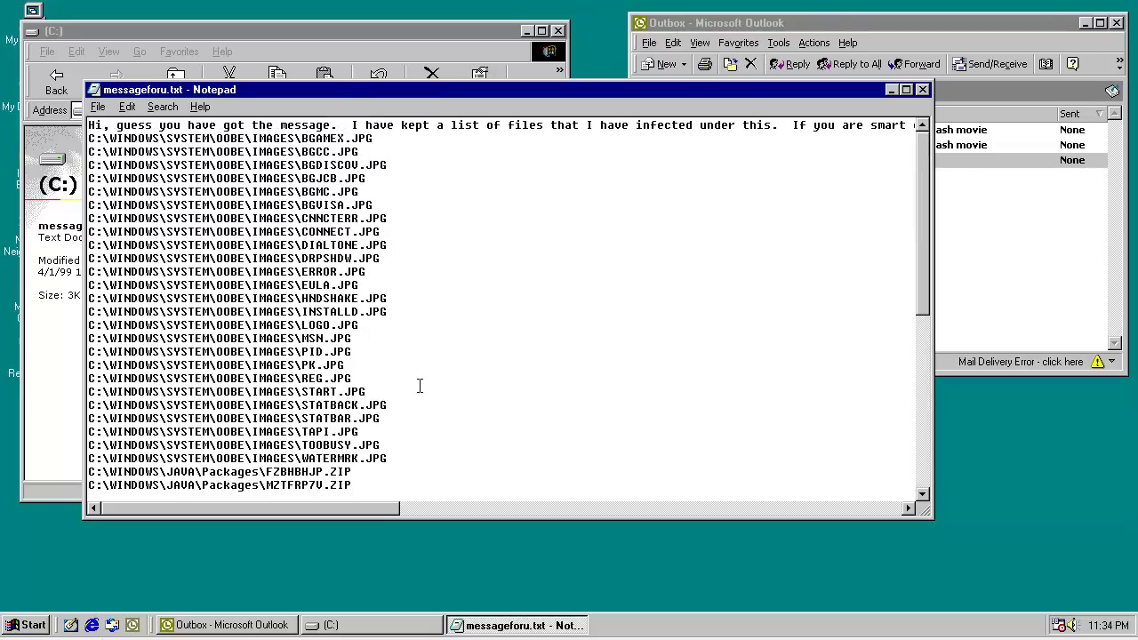
scroll(414, 295, down, 9)
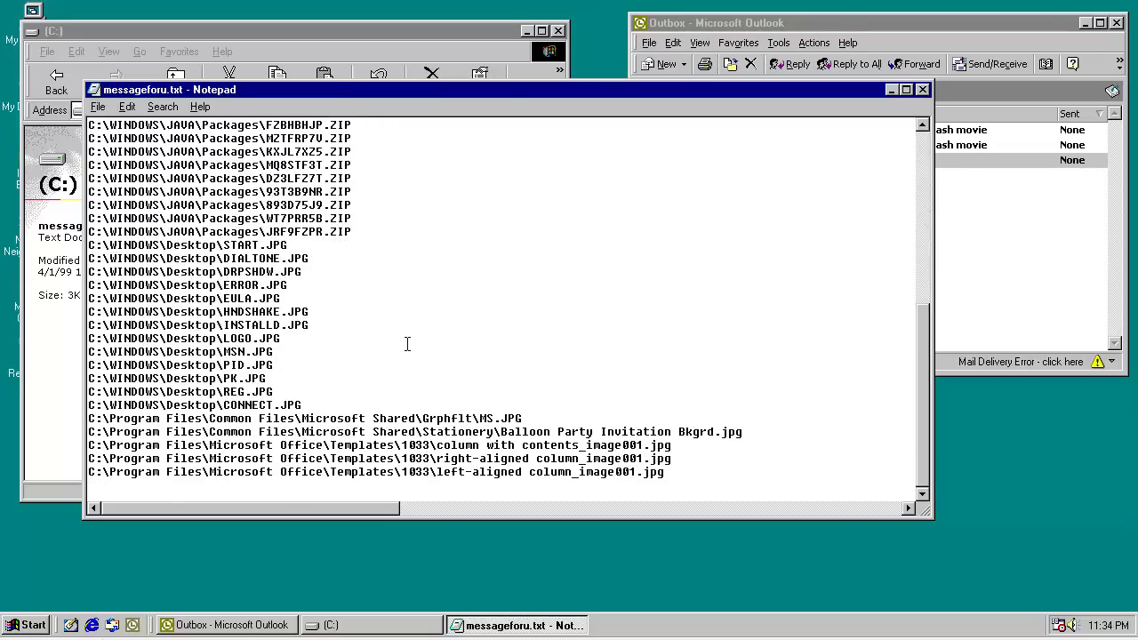
scroll(442, 324, up, 9)
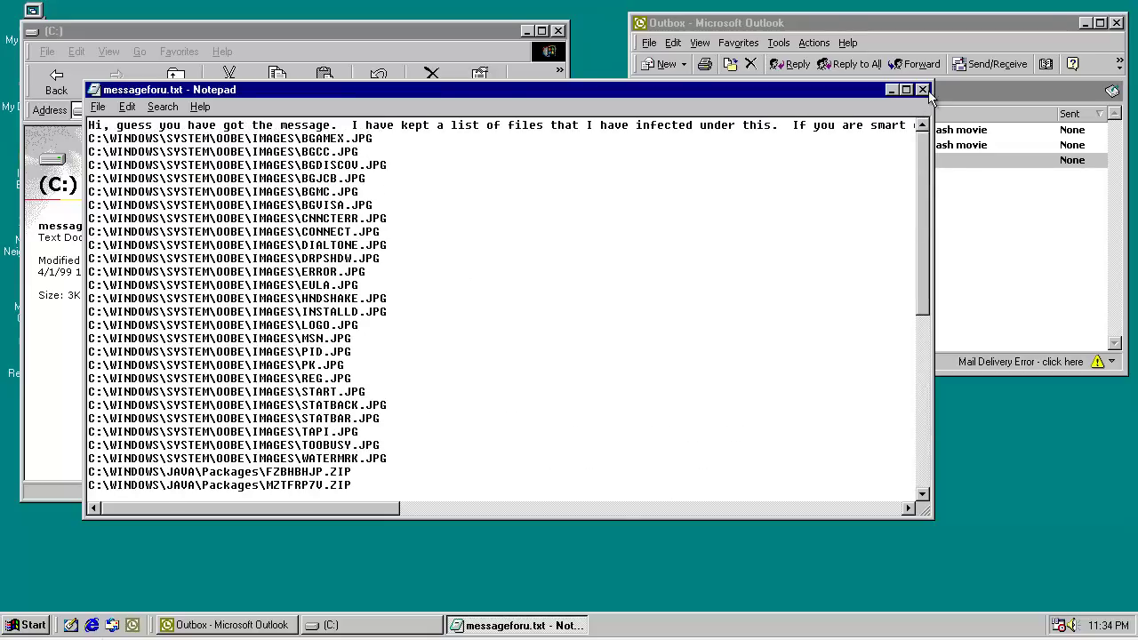
click(922, 90)
Step: Delete the 'change atleast now to LINUX' suffix from 893D75J9.ZIP, restoring 893d75j9.zip
scroll(528, 255, up, 5)
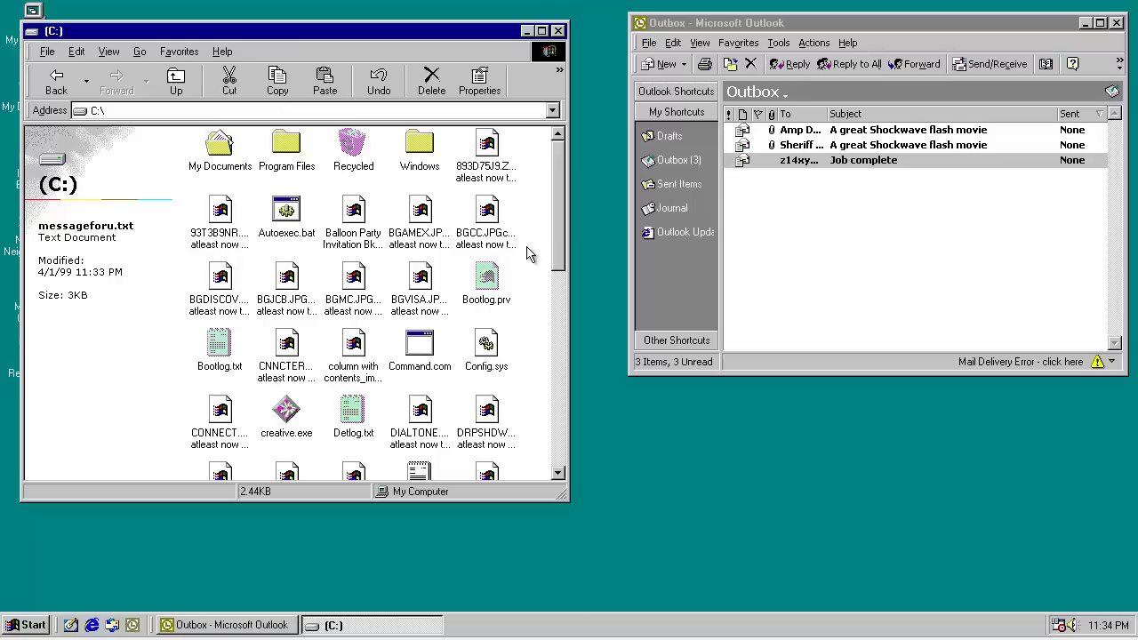
click(491, 149)
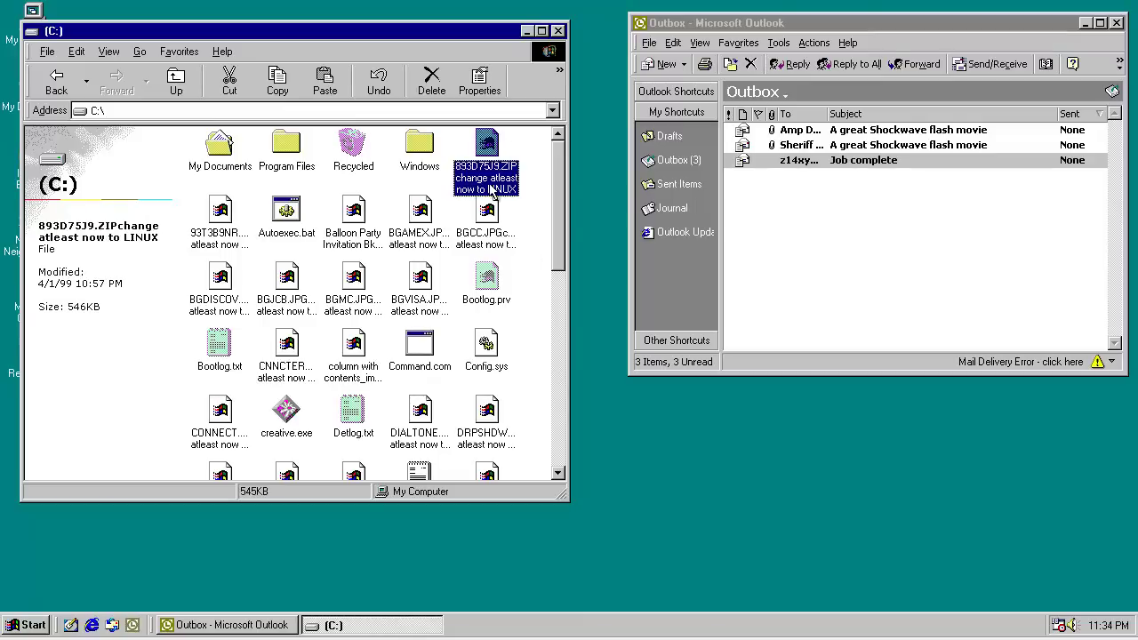
click(501, 184)
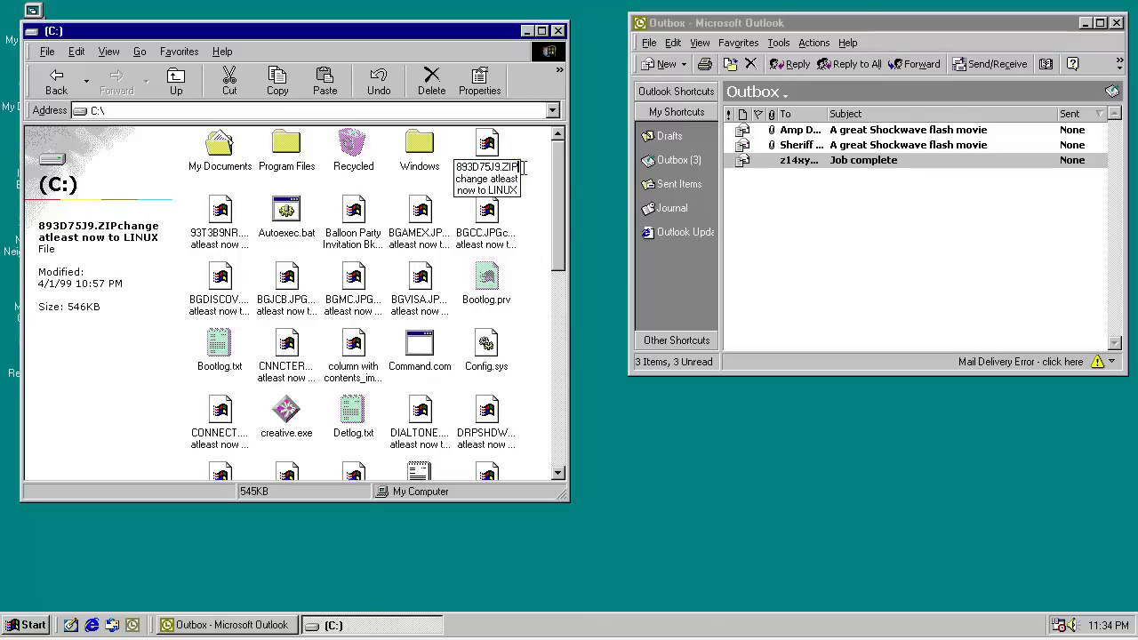
drag(520, 167, 525, 211)
key(Delete)
key(Return)
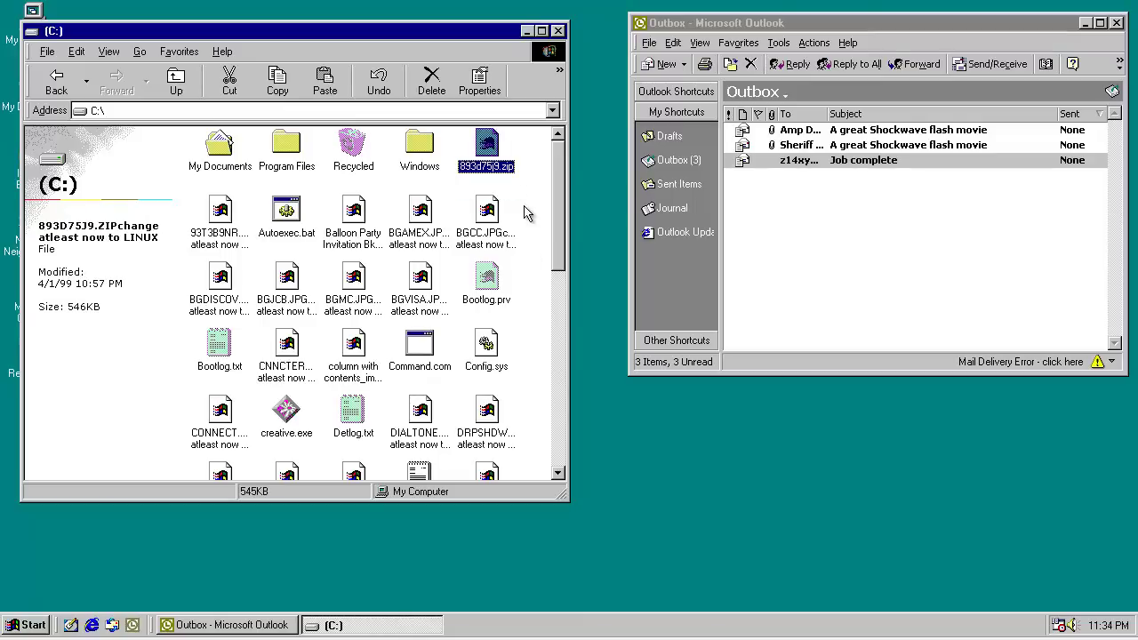
click(524, 213)
click(27, 625)
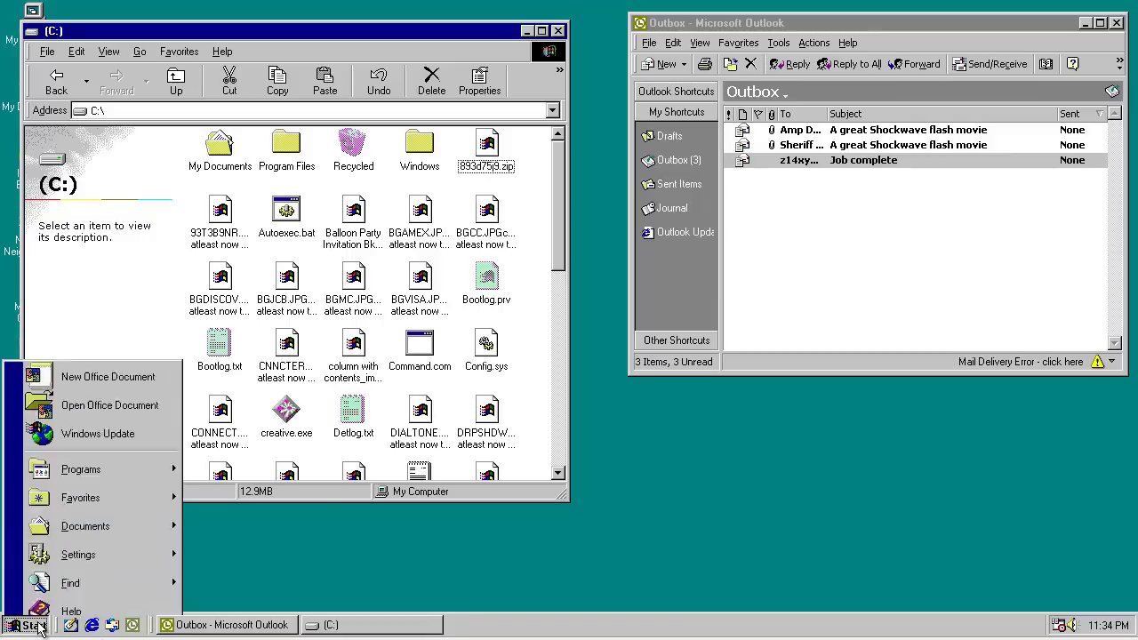
Step: Launch command.com from Run and list C:\ in wide format with dir/w
click(71, 535)
text(command.com)
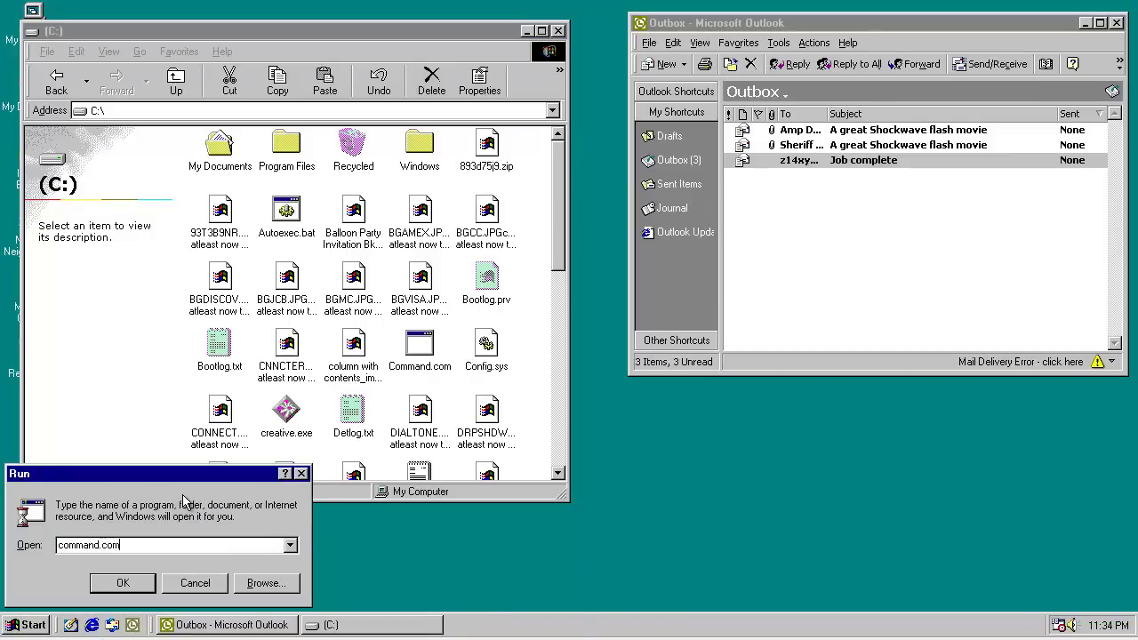
key(Return)
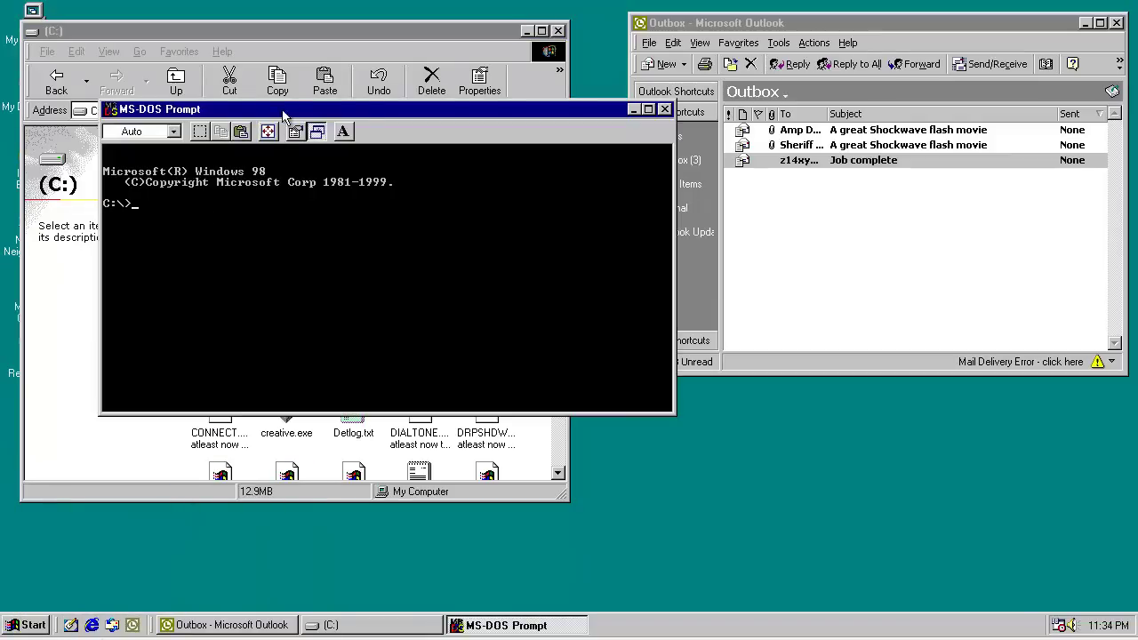
drag(281, 111, 436, 90)
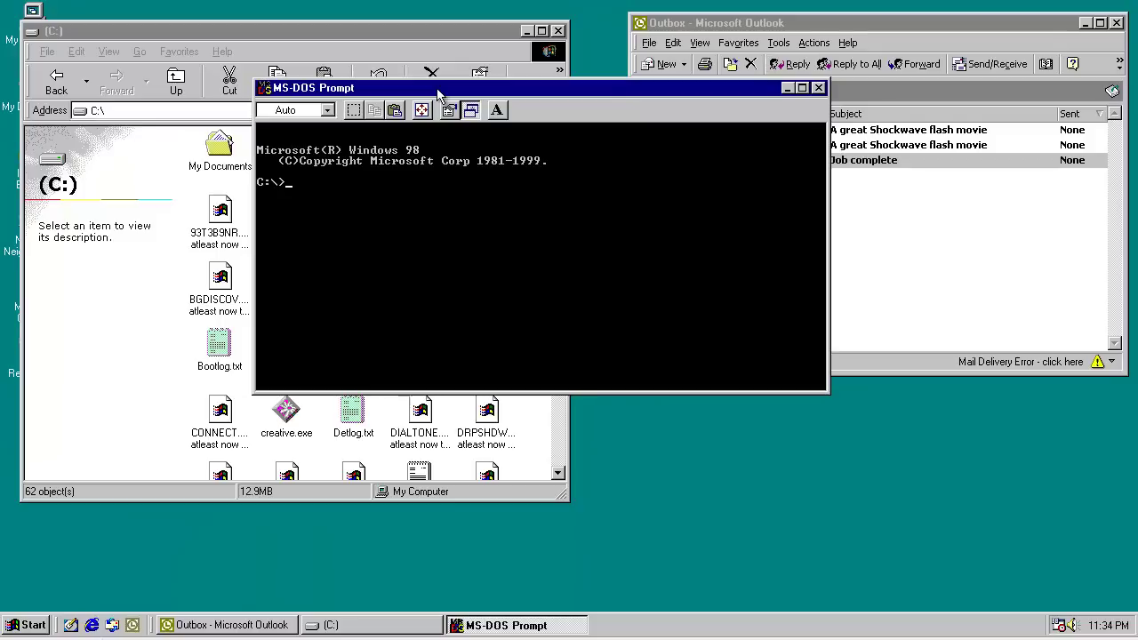
text(dir/w)
key(Return)
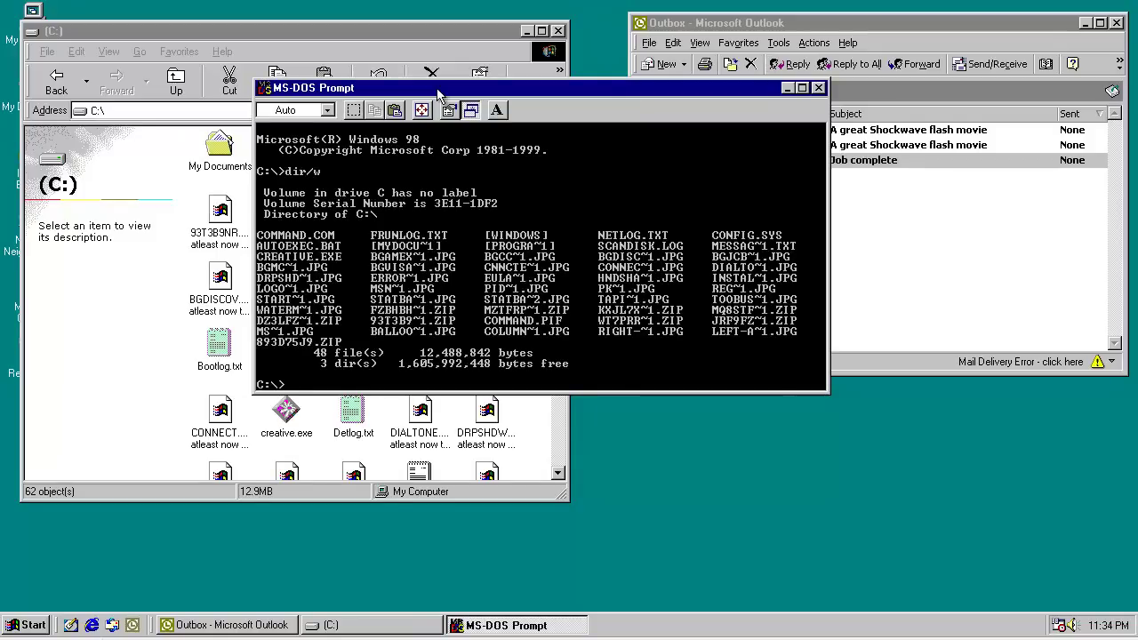
Step: Run rename *.jpg* *.jpg to restore every worm-renamed JPG file name
text(rebane)
key(BackSpace)
key(BackSpace)
key(BackSpace)
key(BackSpace)
text(name *.jph)
key(BackSpace)
text(g* *&)
text(jpg)
key(Return)
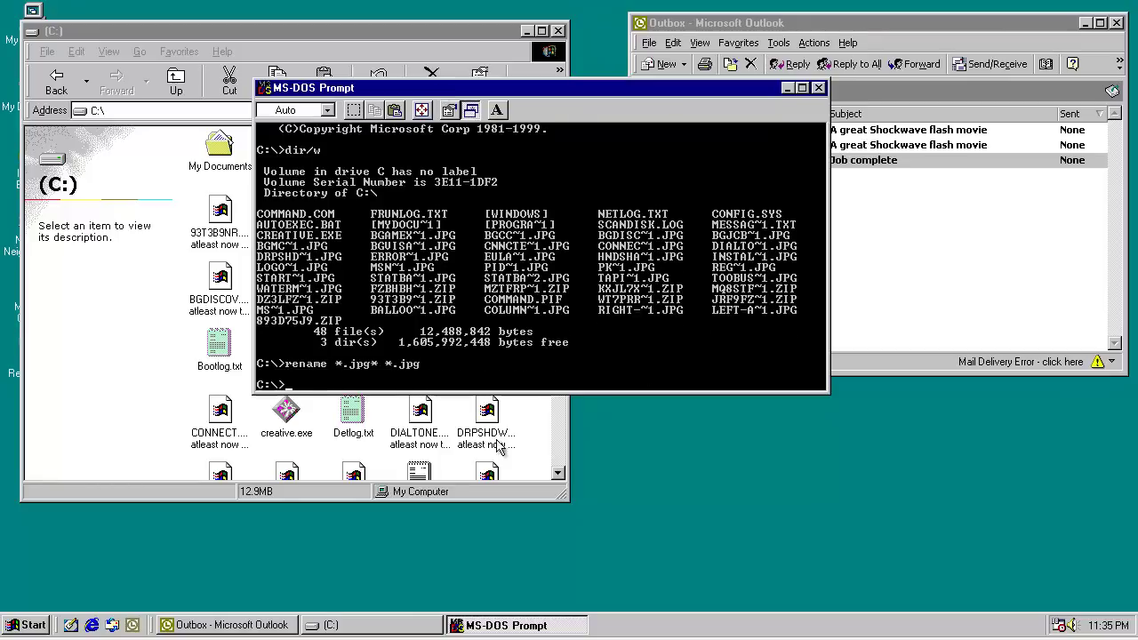
Step: Open BGJCB.jpg and BGAMEX.jpg in Internet Explorer to confirm they display, dismissing the page error
click(524, 444)
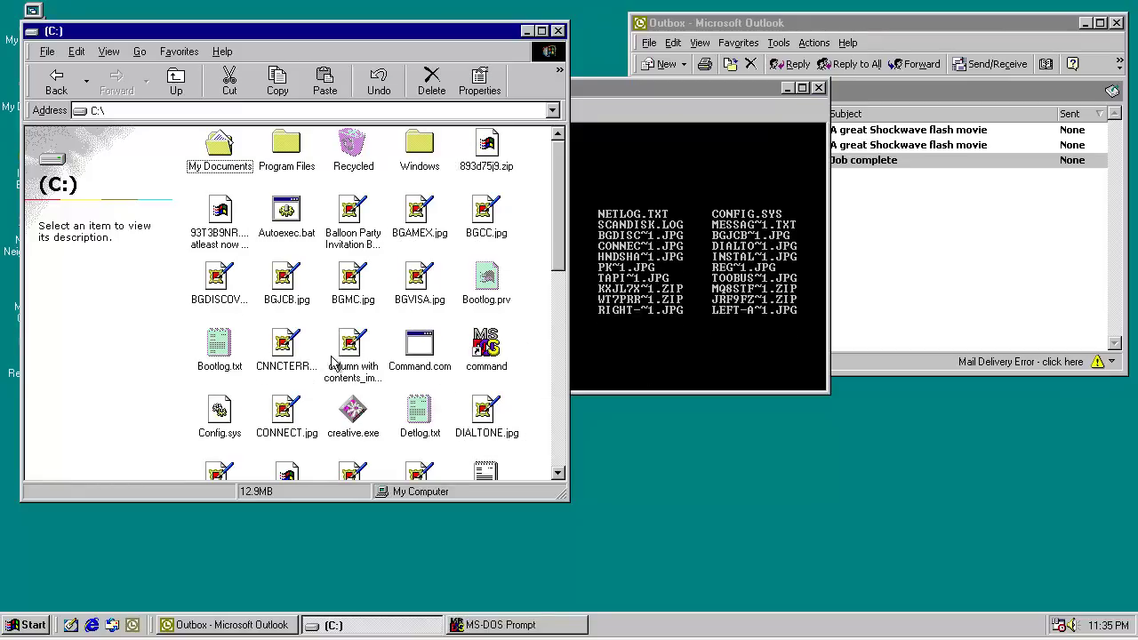
click(286, 347)
double_click(286, 277)
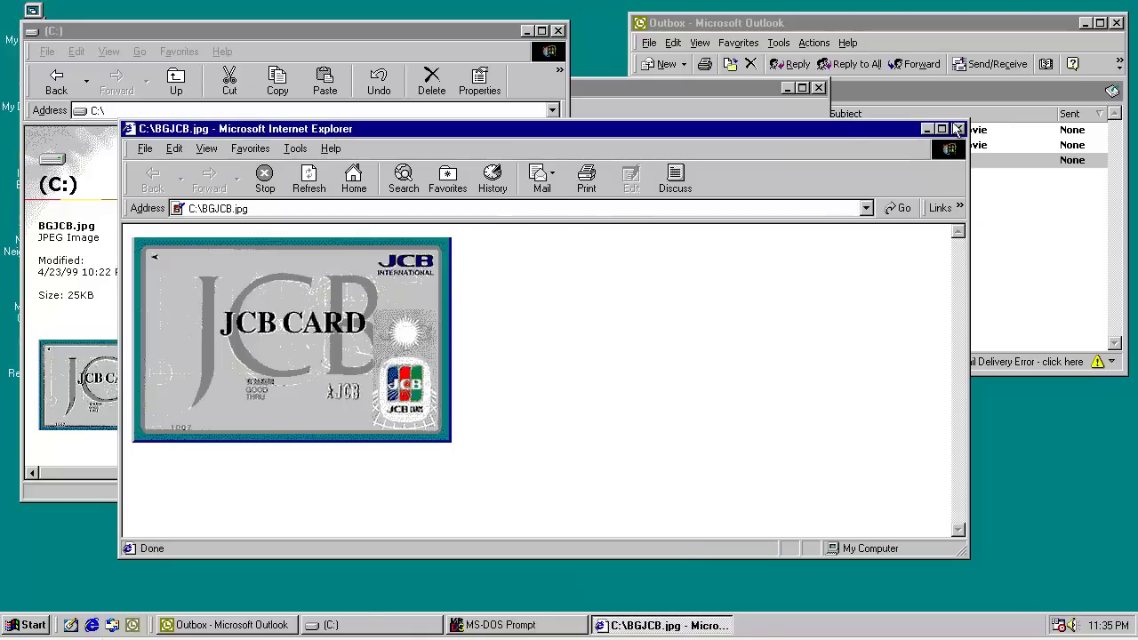
click(957, 129)
double_click(427, 216)
click(424, 198)
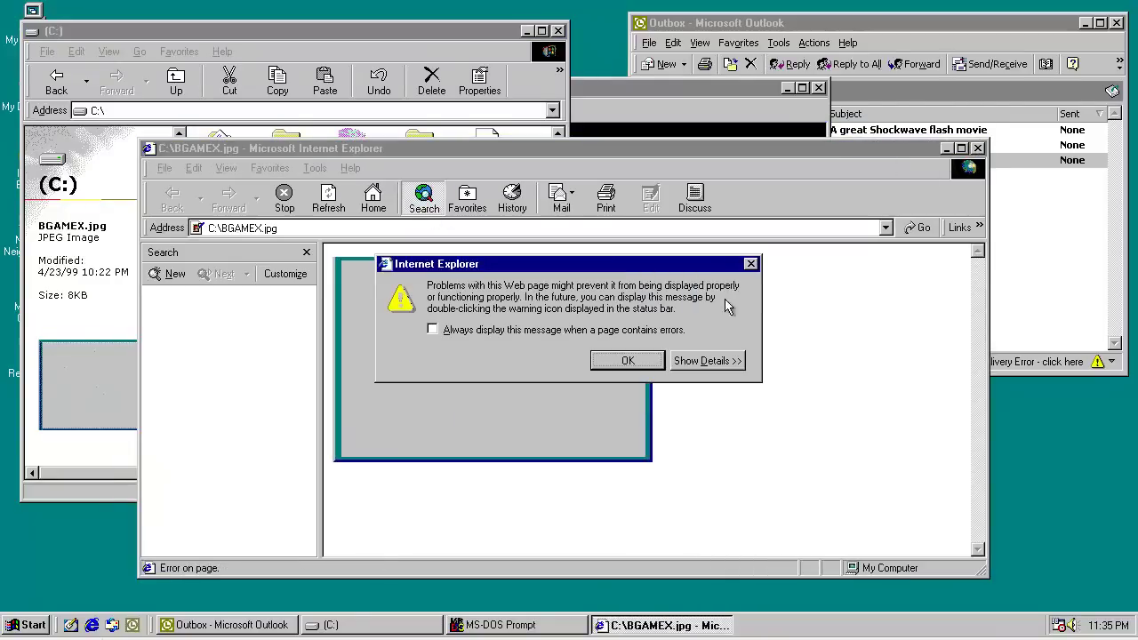
click(627, 360)
Step: Close the BGAMEX.jpg image and run rename *.zip* *.zip at the DOS prompt
click(977, 149)
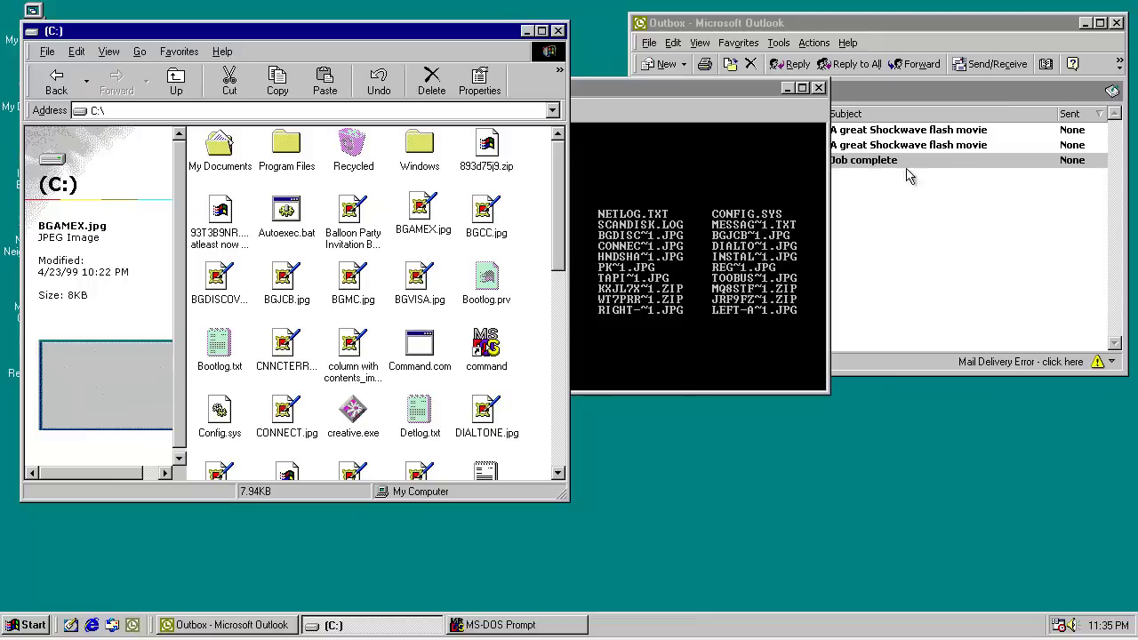
click(698, 296)
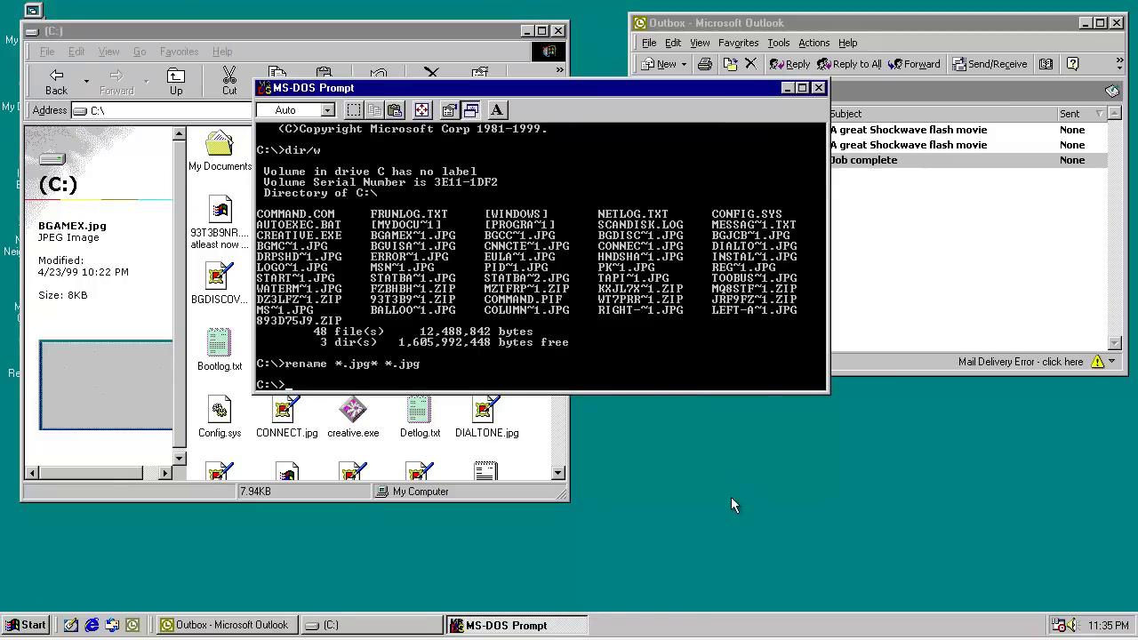
text(rename *.zip* *.zip)
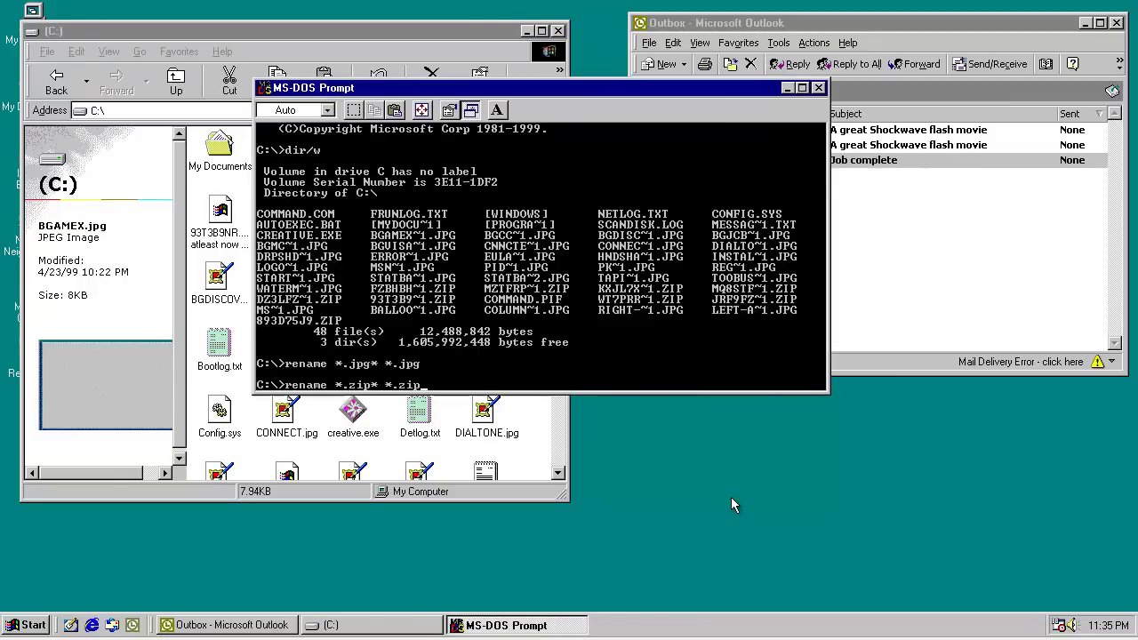
key(Return)
Step: Check 93T3B9NR.zip and scroll the C:\ list to verify the restored file names
click(539, 448)
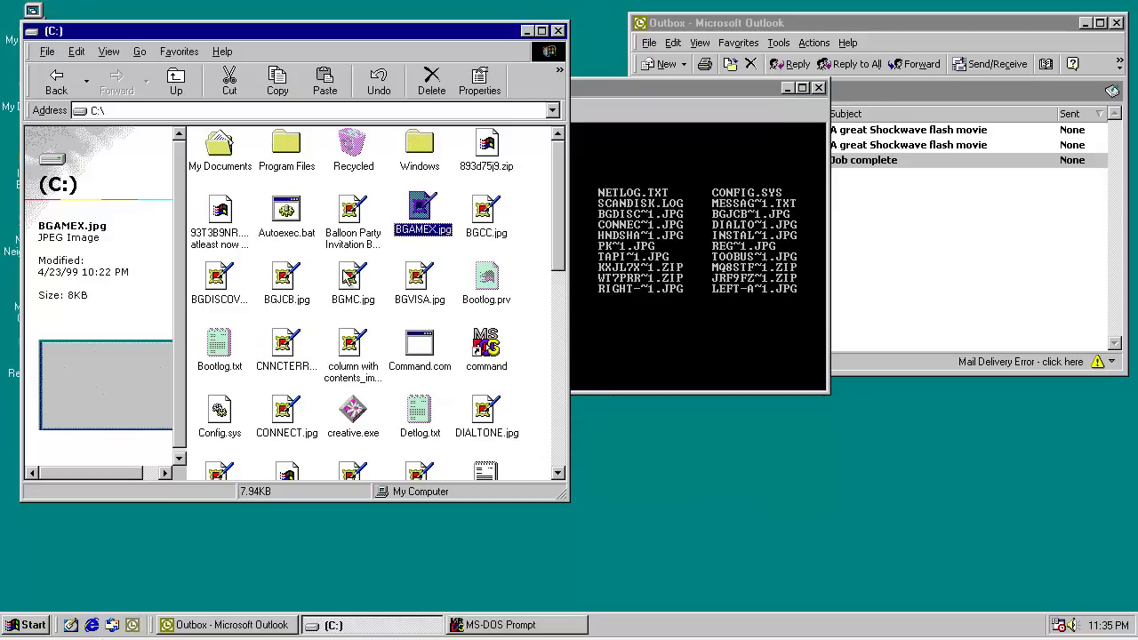
click(219, 211)
click(320, 228)
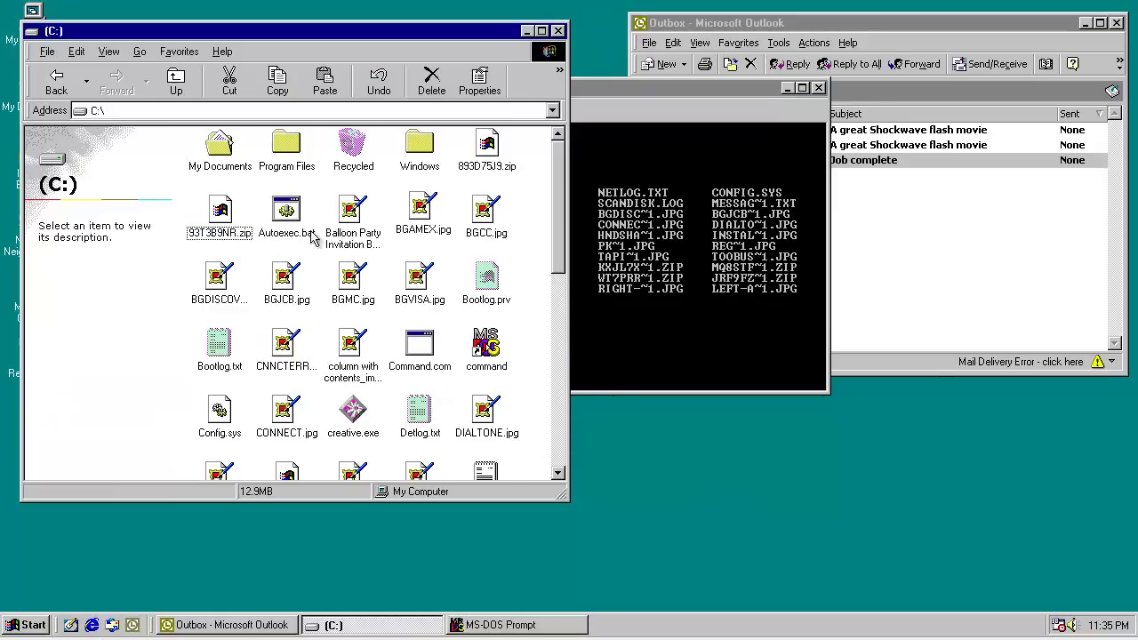
click(239, 235)
click(253, 278)
scroll(258, 276, down, 5)
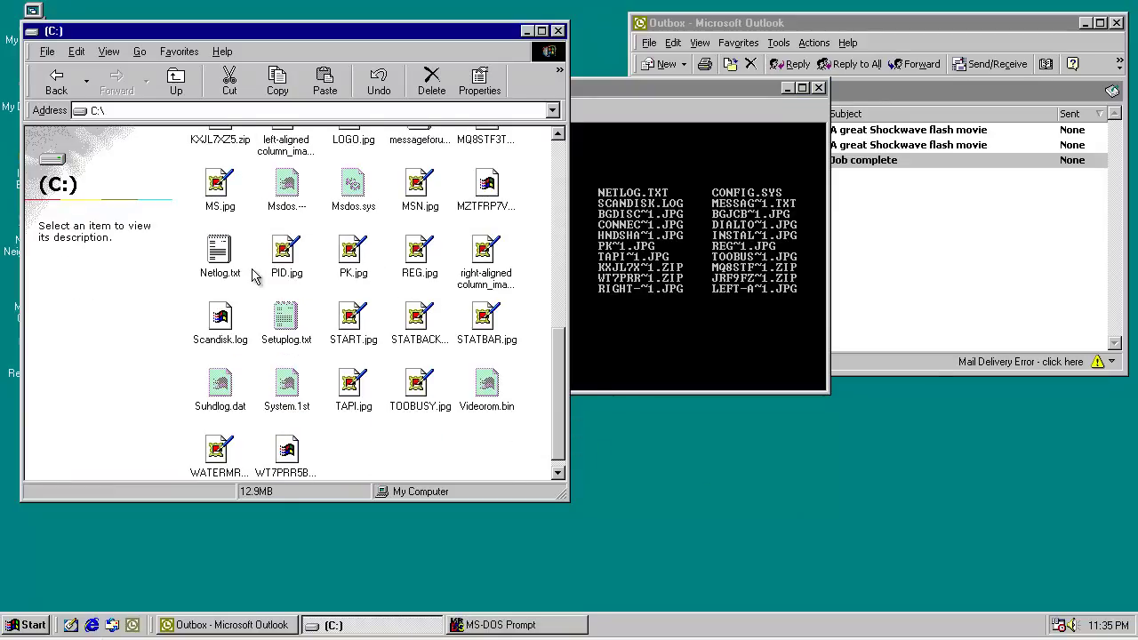
scroll(276, 275, up, 5)
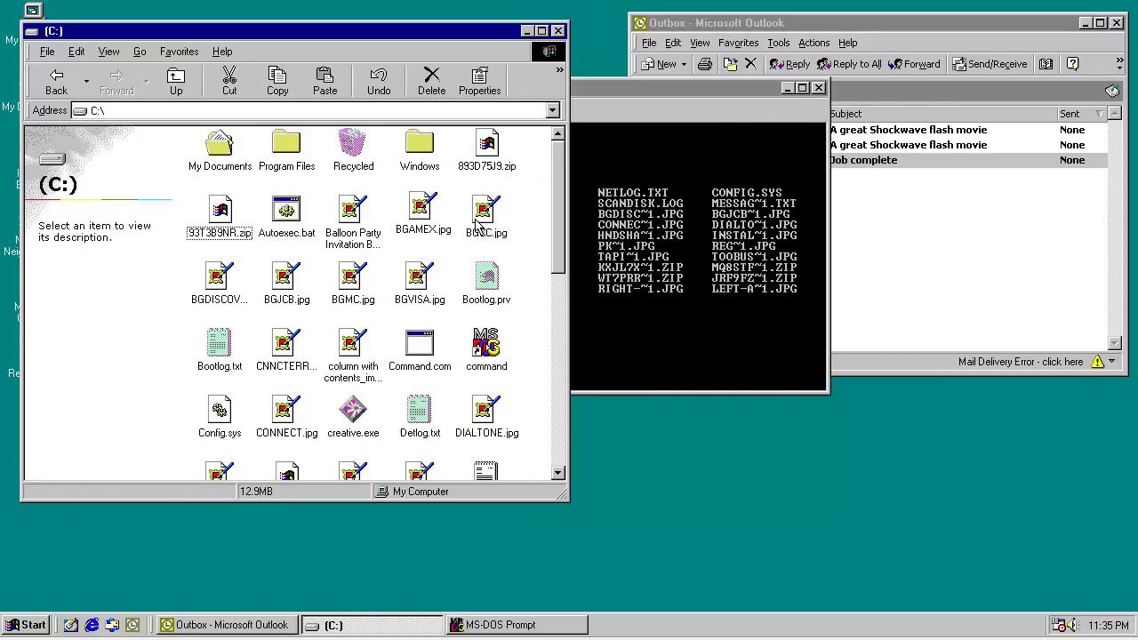
scroll(531, 203, down, 4)
scroll(530, 203, down, 3)
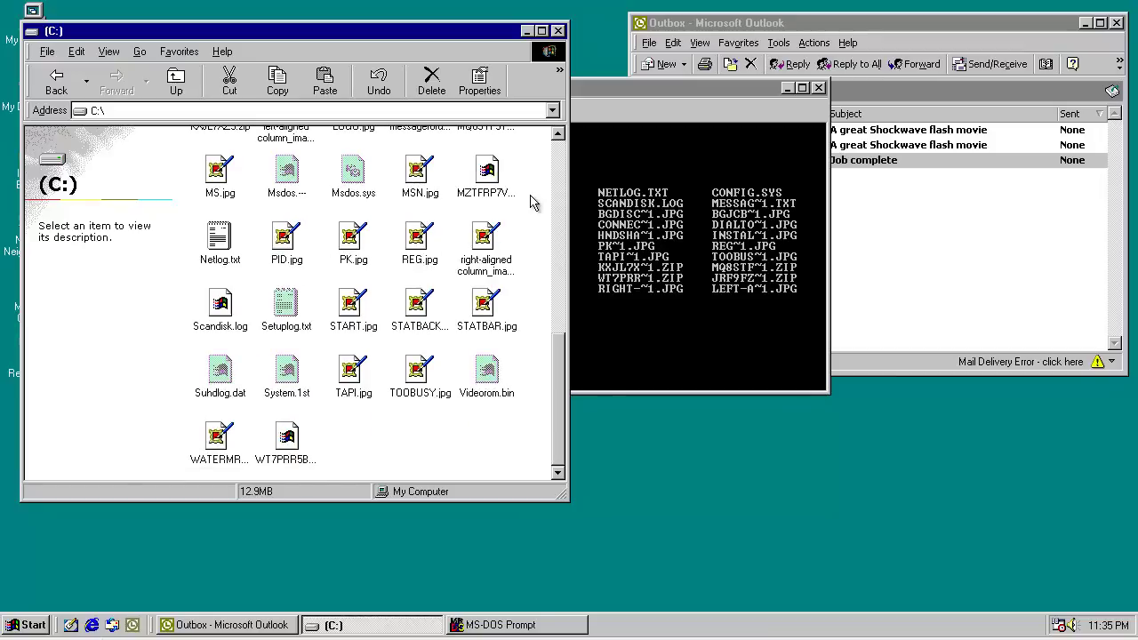
scroll(533, 218, up, 7)
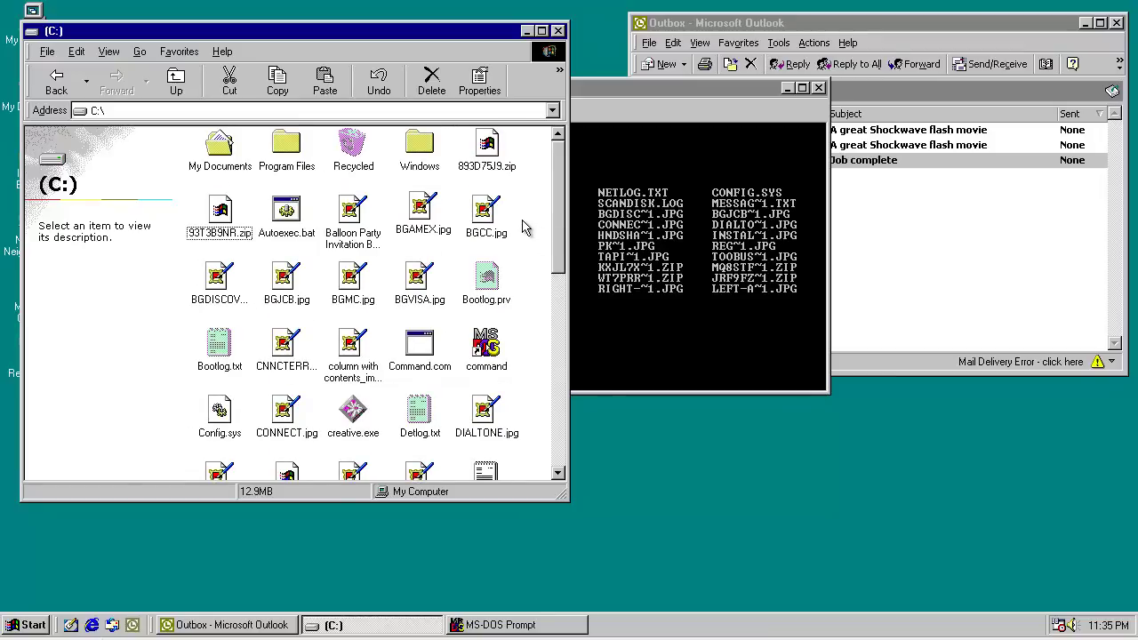
scroll(530, 201, down, 7)
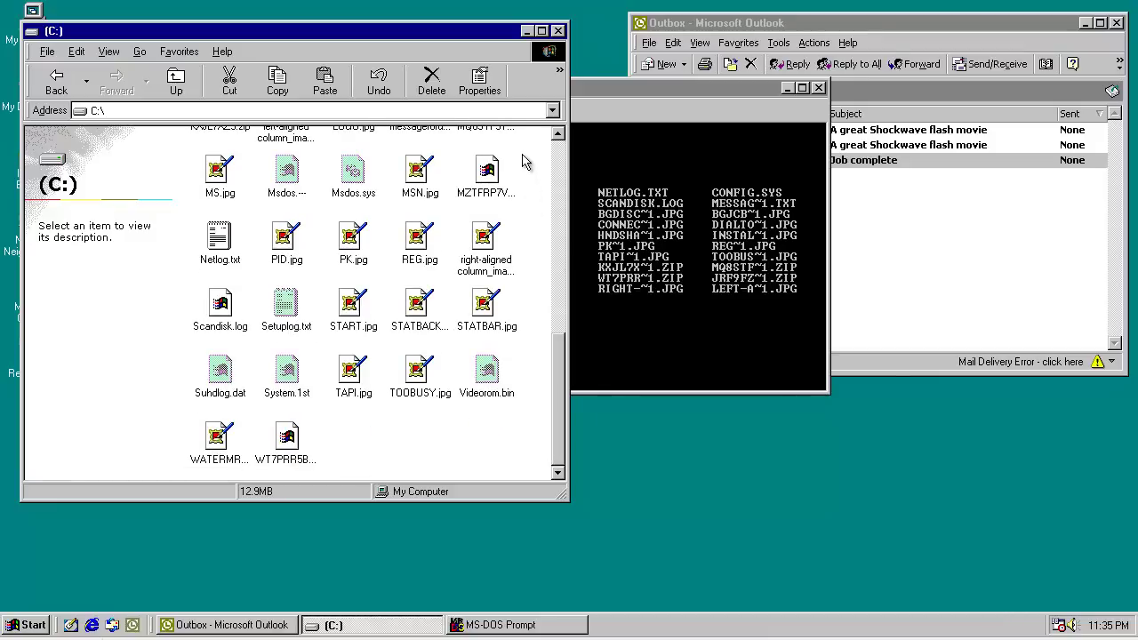
Step: Close the C:\ folder window and the MS-DOS Prompt window
click(558, 31)
click(893, 236)
click(586, 87)
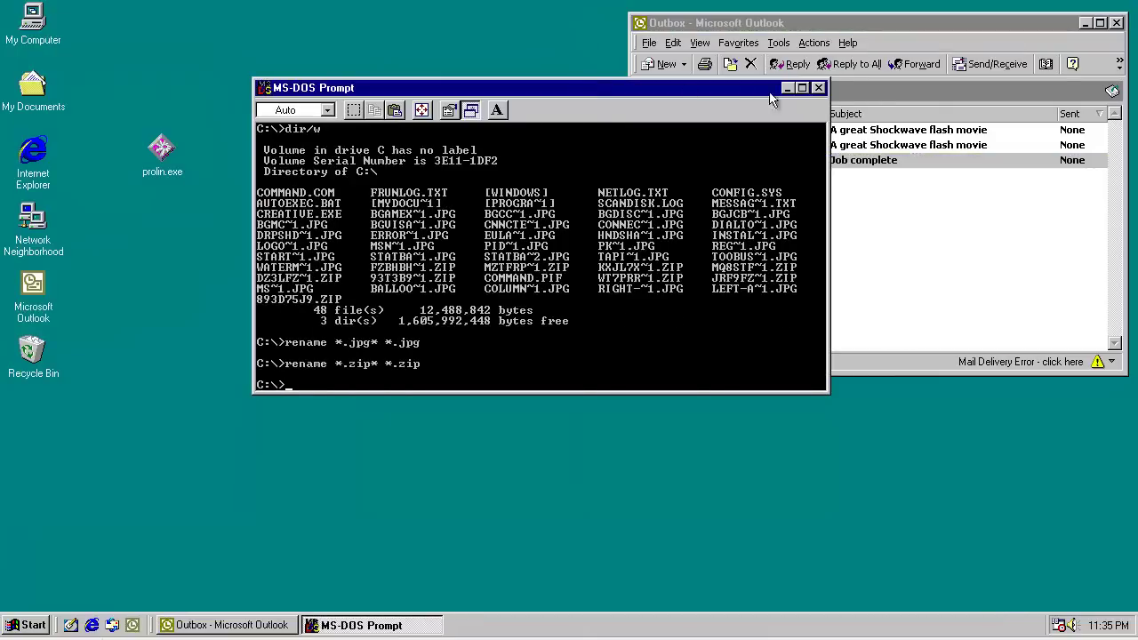
click(818, 88)
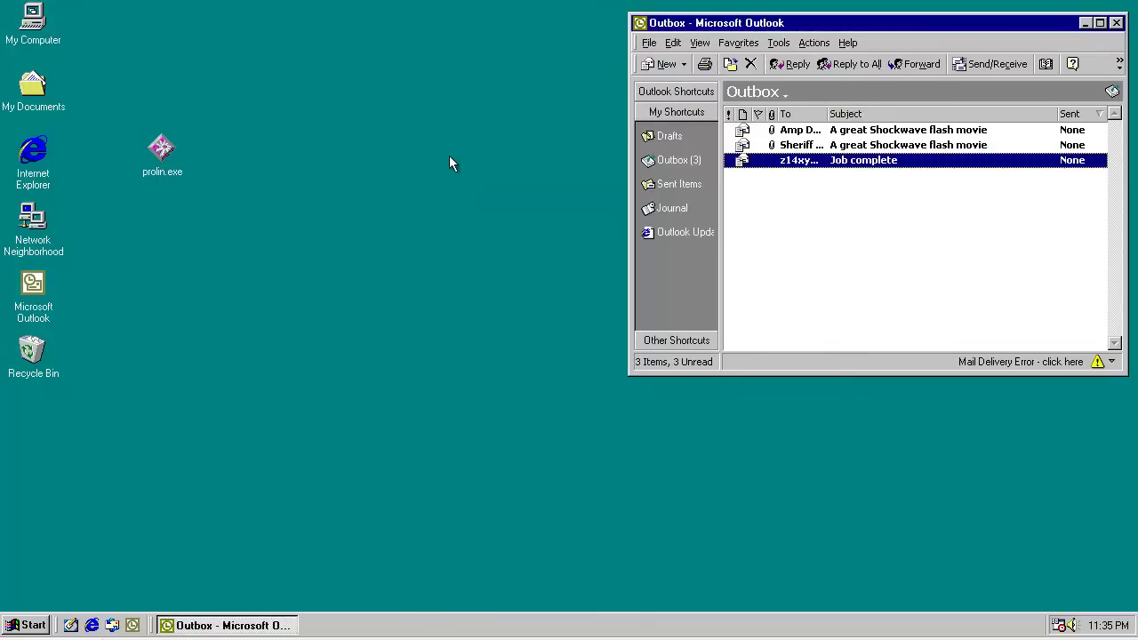